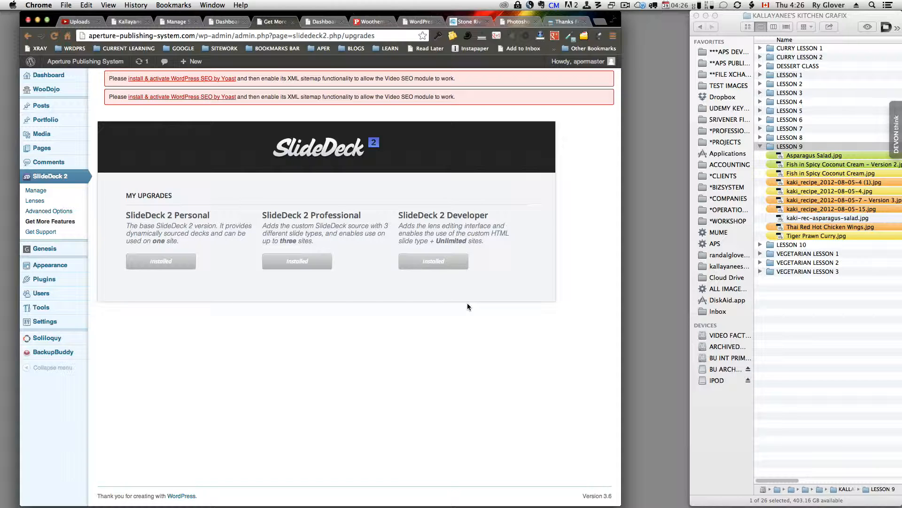
# Open the existing slidedeck that combines YouTube and Flickr, and review its YouTube source's username and playlist options
pyautogui.click(35, 191)
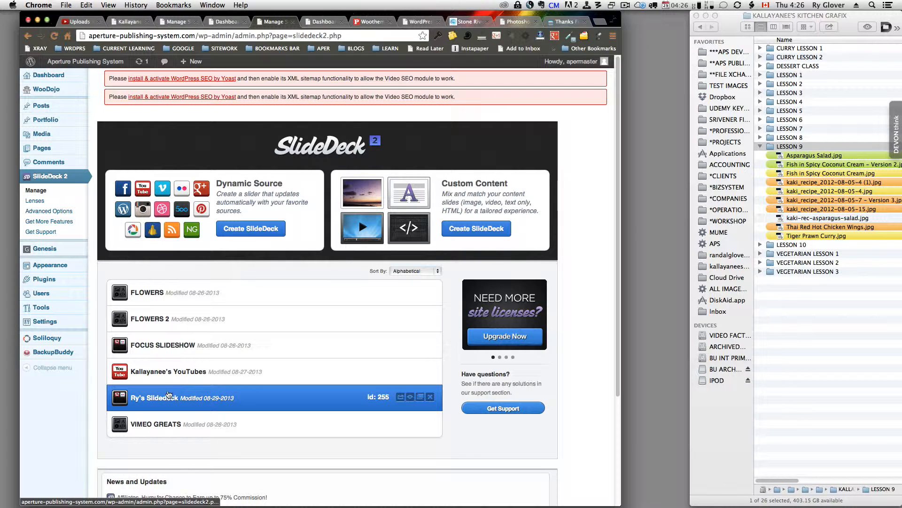
pyautogui.click(167, 399)
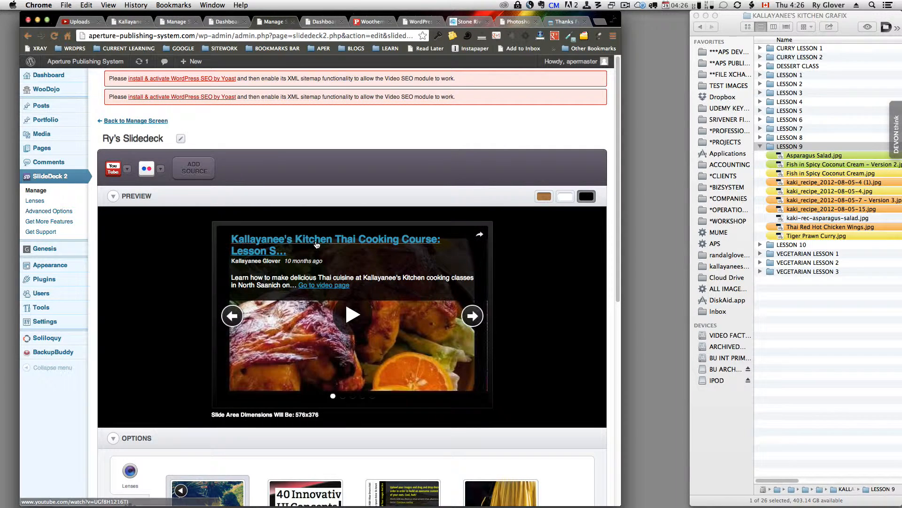
pyautogui.click(127, 169)
pyautogui.click(208, 281)
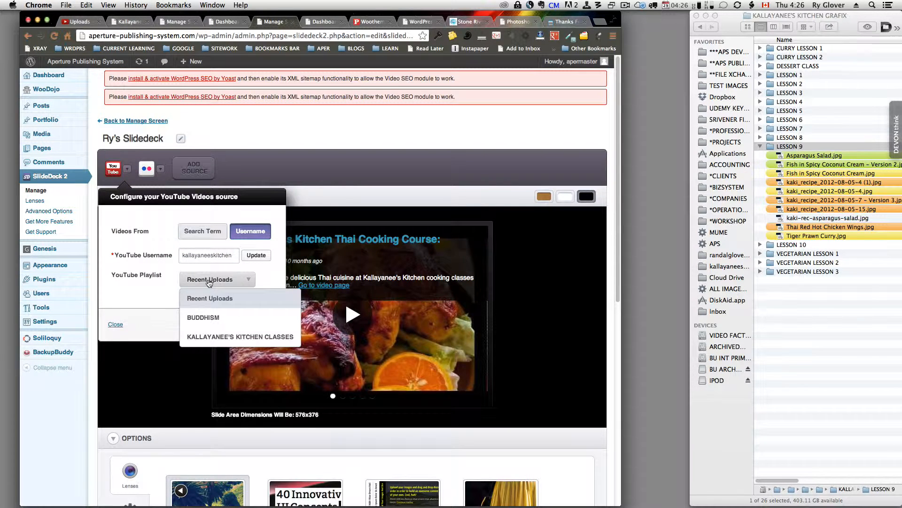
pyautogui.click(213, 254)
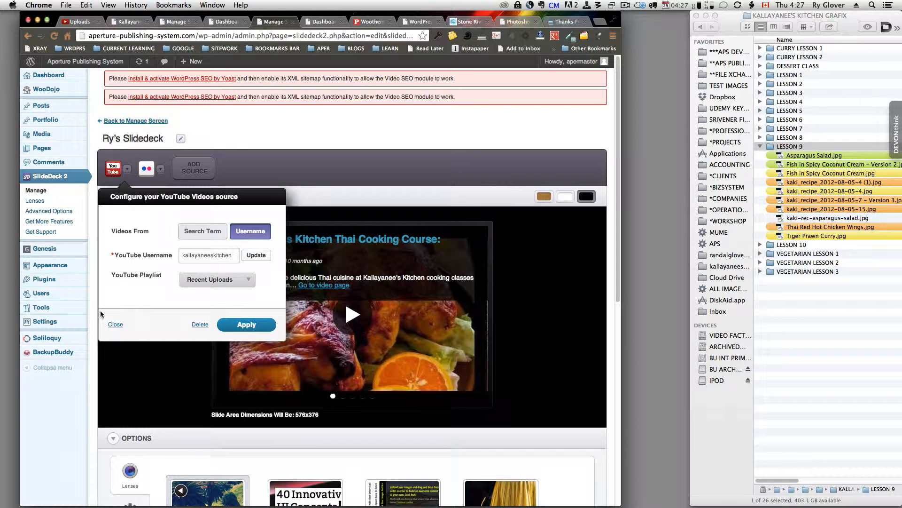
pyautogui.click(116, 325)
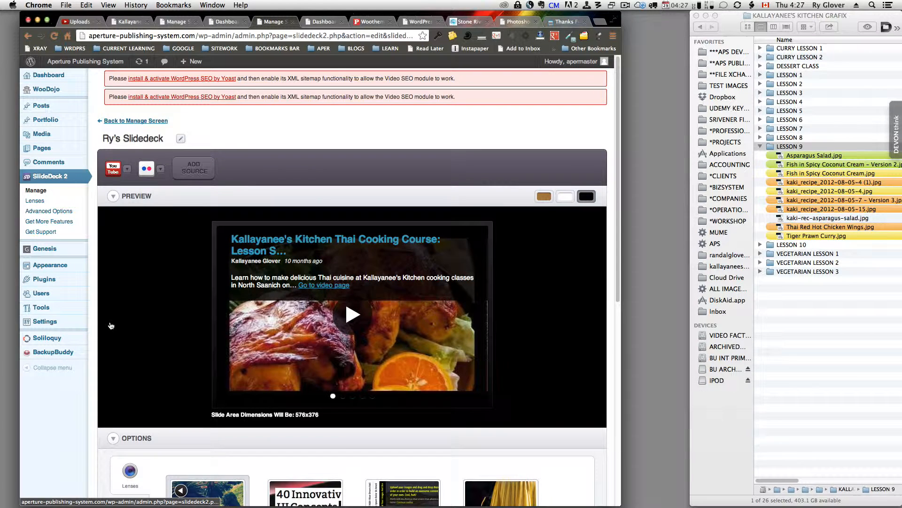
pyautogui.click(126, 171)
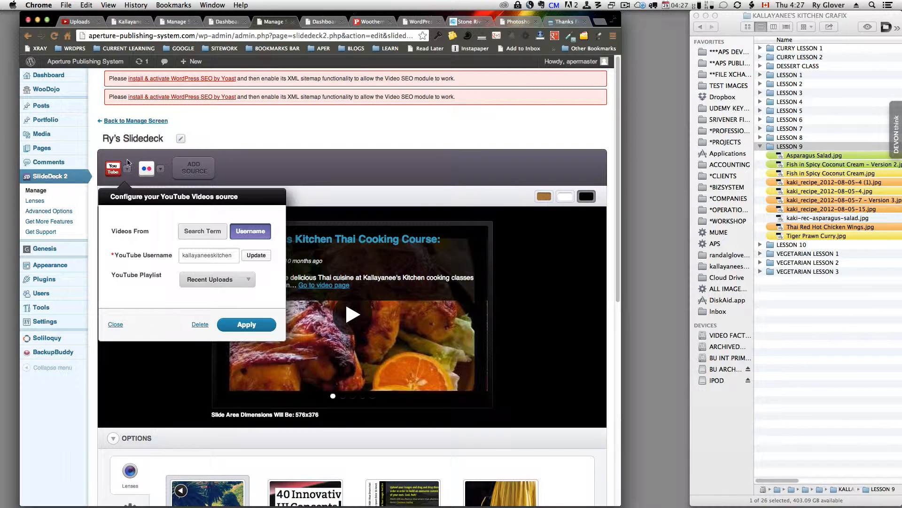
pyautogui.click(115, 324)
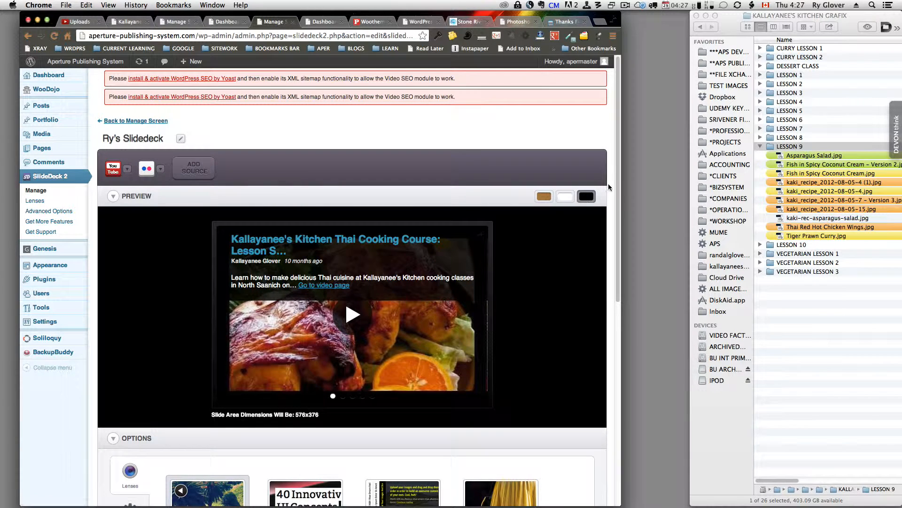
pyautogui.scroll(-3, 611, 174)
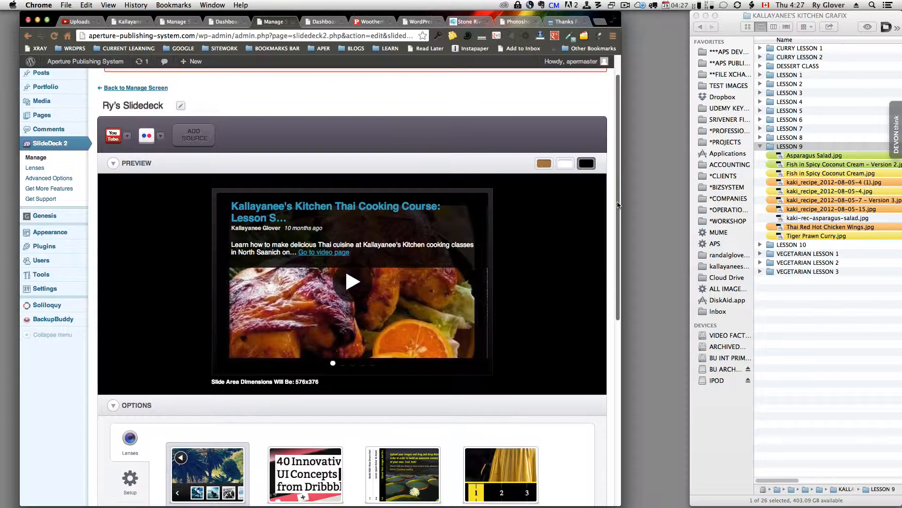
pyautogui.scroll(3, 609, 159)
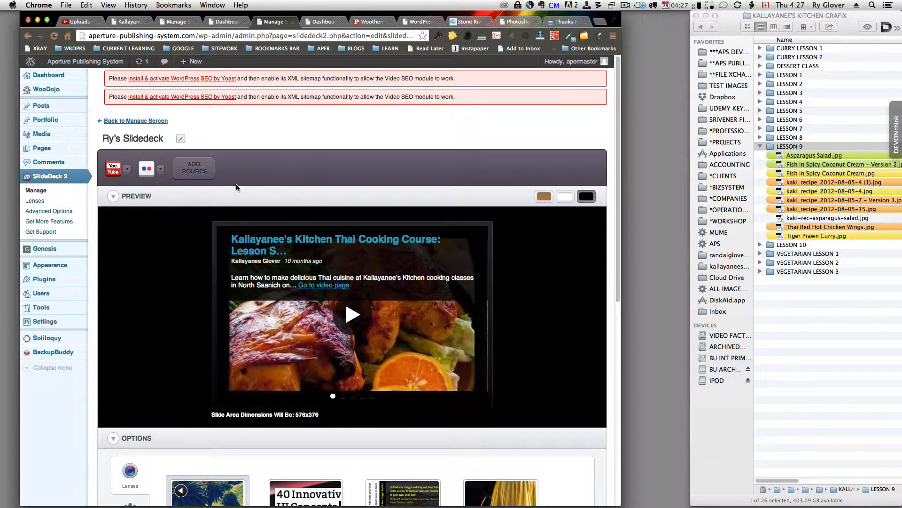
# Create a new dynamic-source SlideDeck with YouTube Videos as its source
pyautogui.click(32, 192)
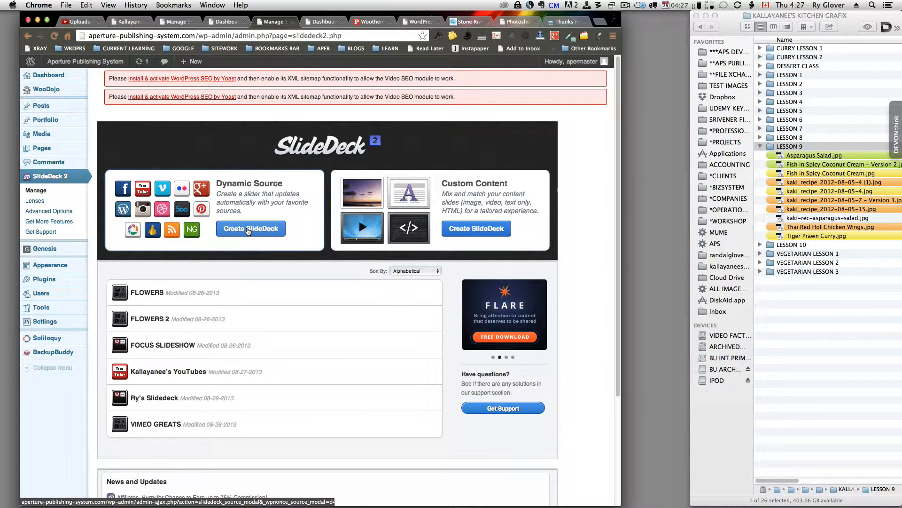
pyautogui.click(249, 230)
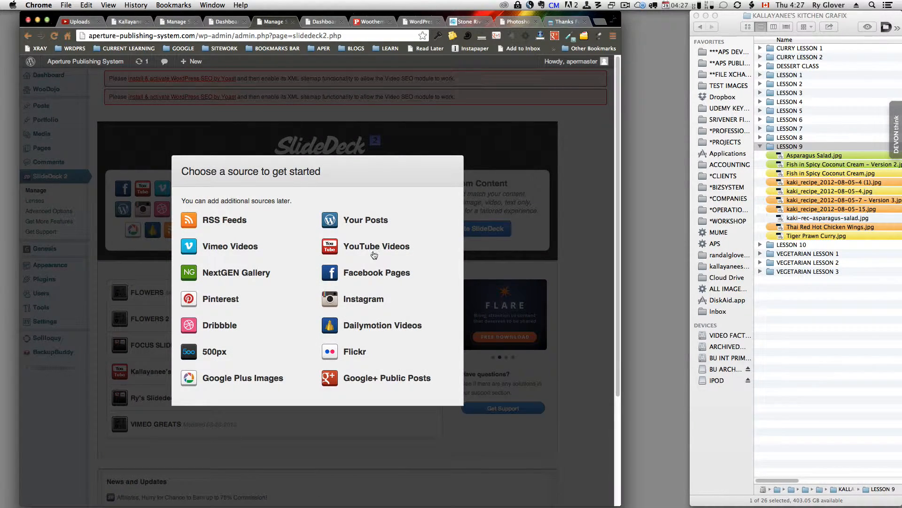
pyautogui.click(374, 254)
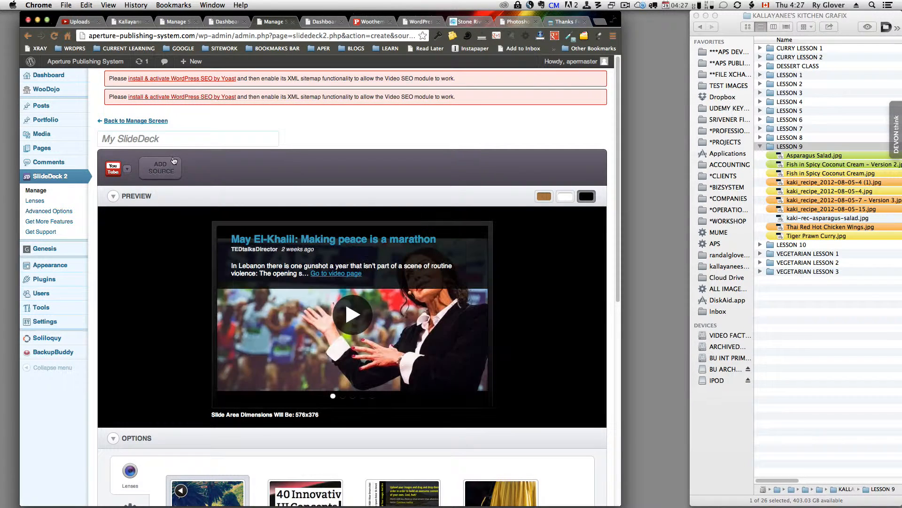
# Try loading the YouTube source from the channel owner's username, using the Recent Uploads playlist
pyautogui.click(127, 169)
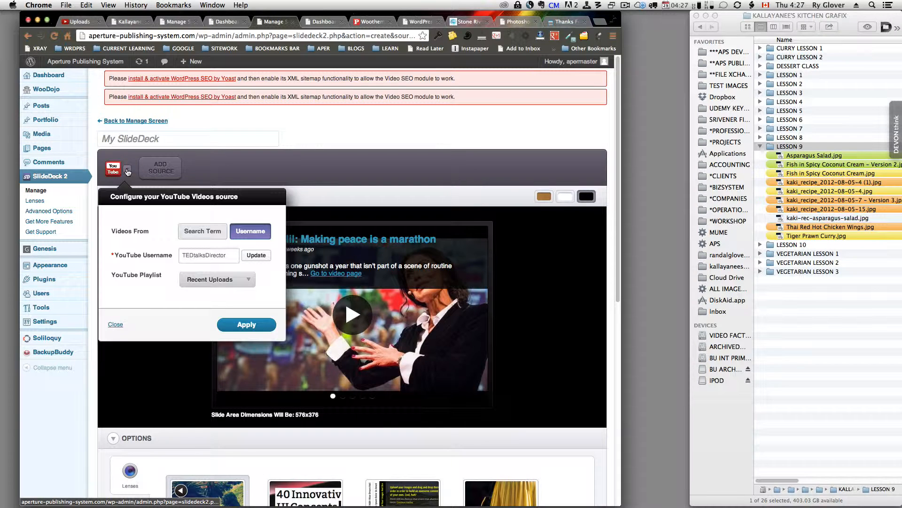
pyautogui.click(228, 254)
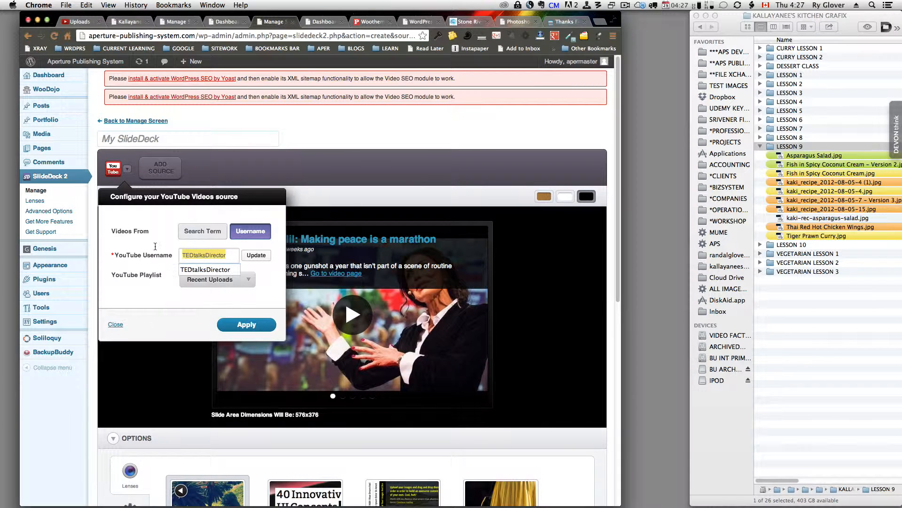
pyautogui.press('BackSpace')
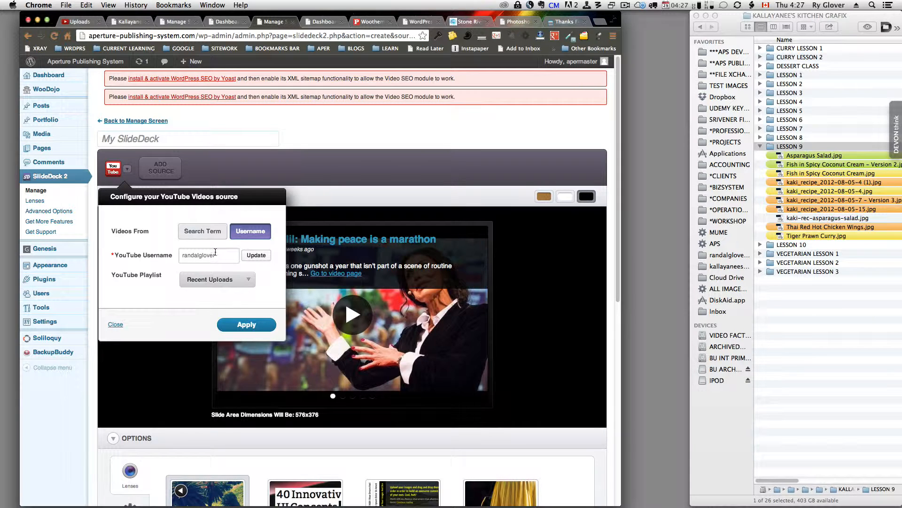
pyautogui.click(257, 255)
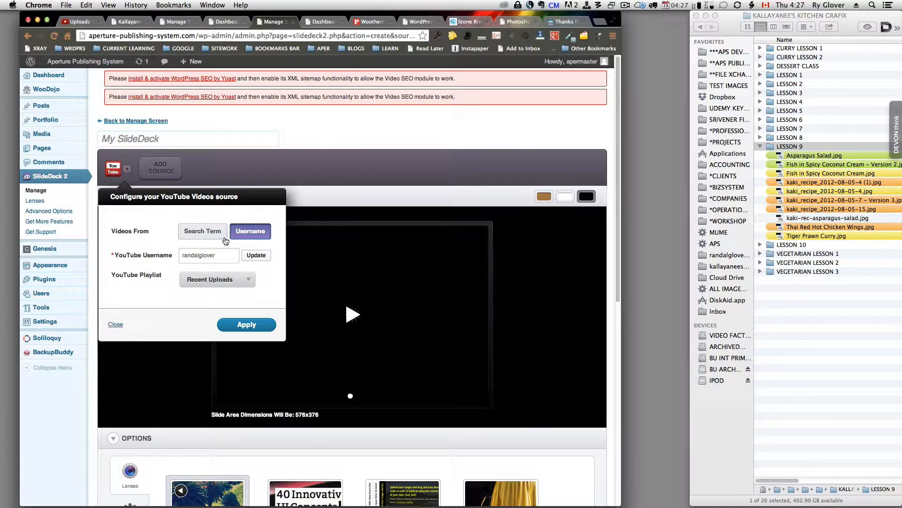
pyautogui.click(224, 281)
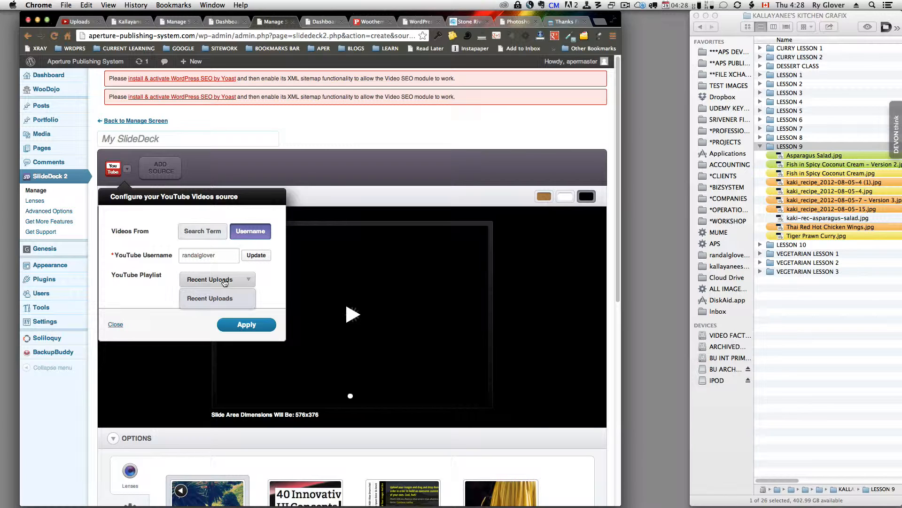
pyautogui.click(225, 281)
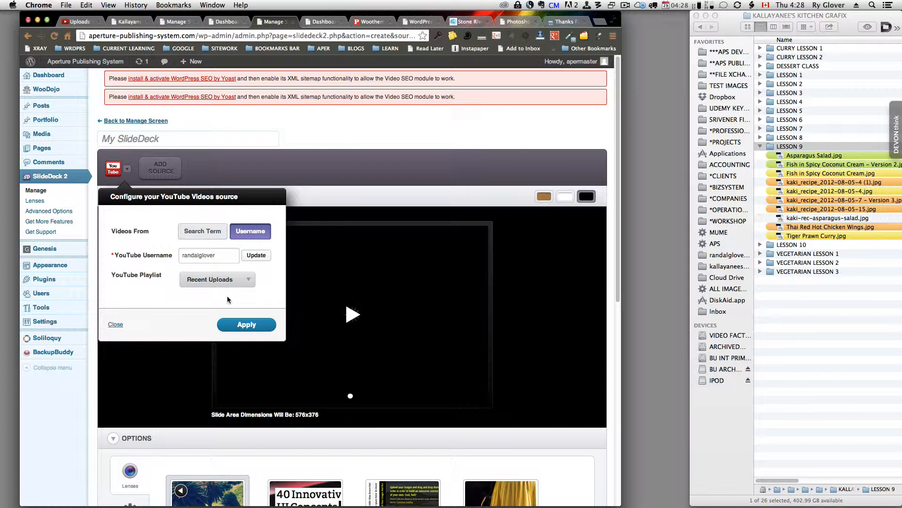
pyautogui.click(230, 323)
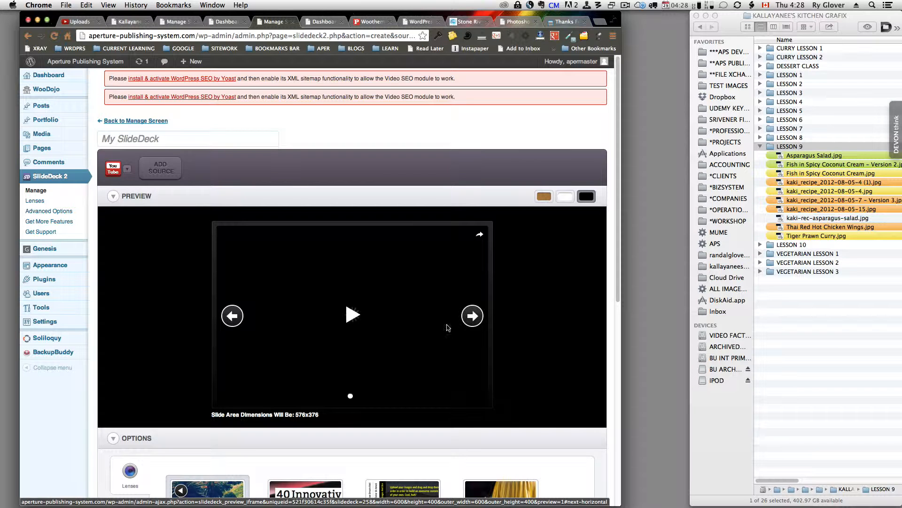
pyautogui.scroll(-5, 619, 261)
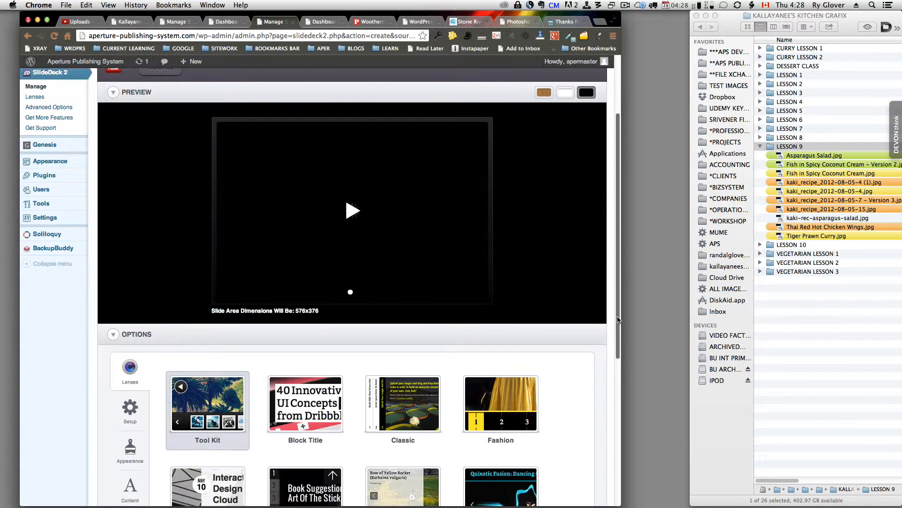
pyautogui.click(215, 397)
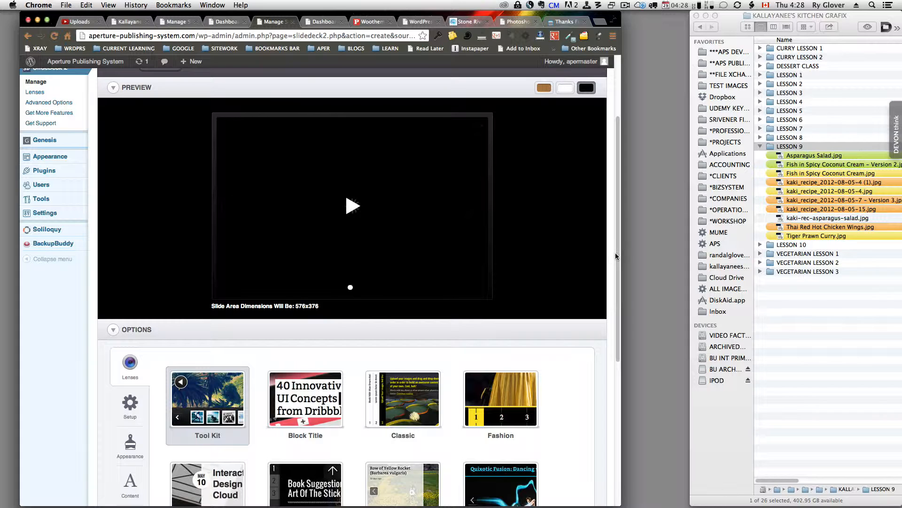
pyautogui.scroll(5, 616, 256)
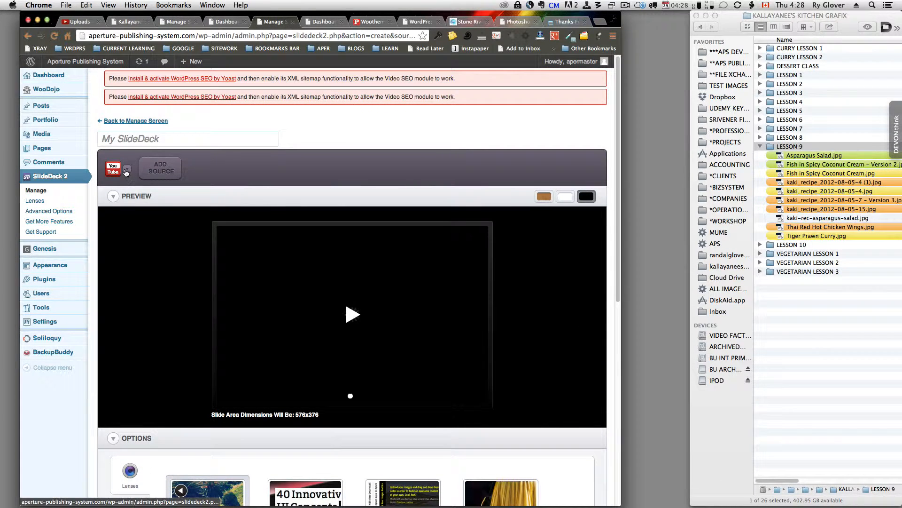
# Switch the YouTube source to Search Term, replace the sample term with the channel owner's username, and apply it
pyautogui.click(127, 170)
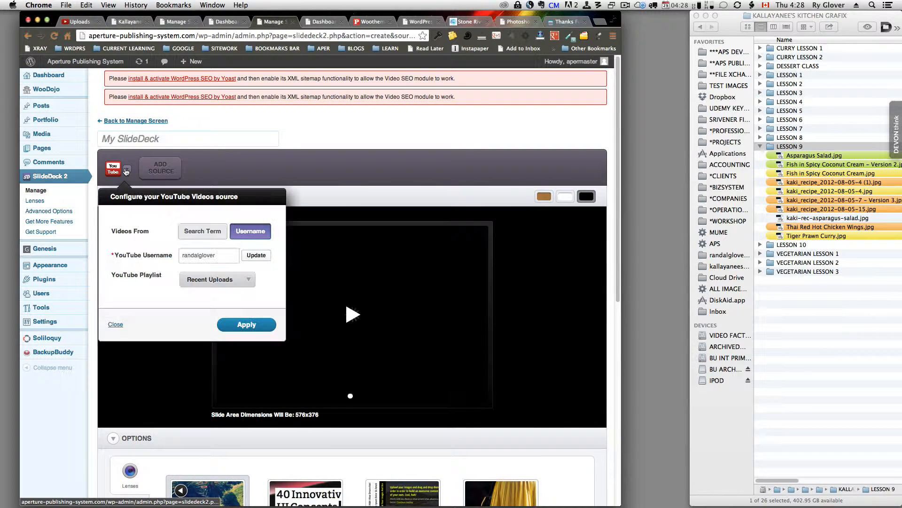
pyautogui.click(216, 233)
pyautogui.click(205, 257)
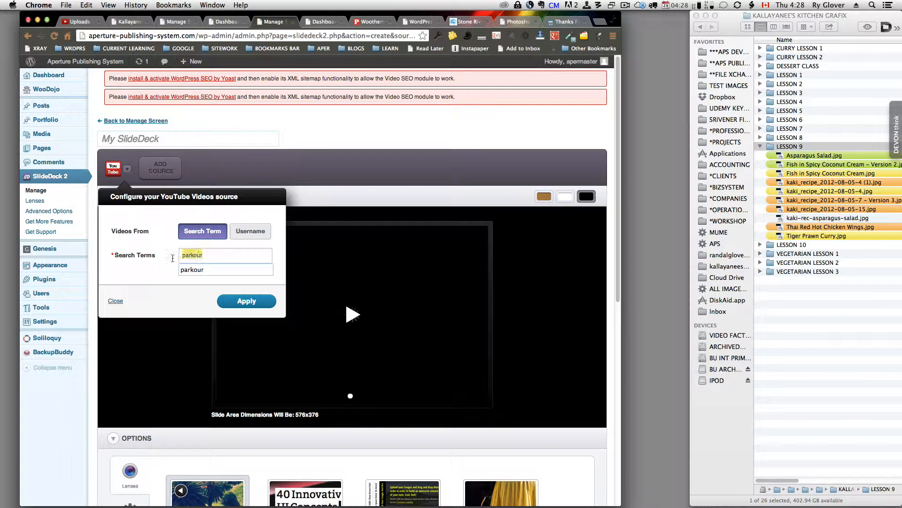
pyautogui.press('BackSpace')
pyautogui.press('BackSpace')
pyautogui.press('BackSpace')
pyautogui.press('BackSpace')
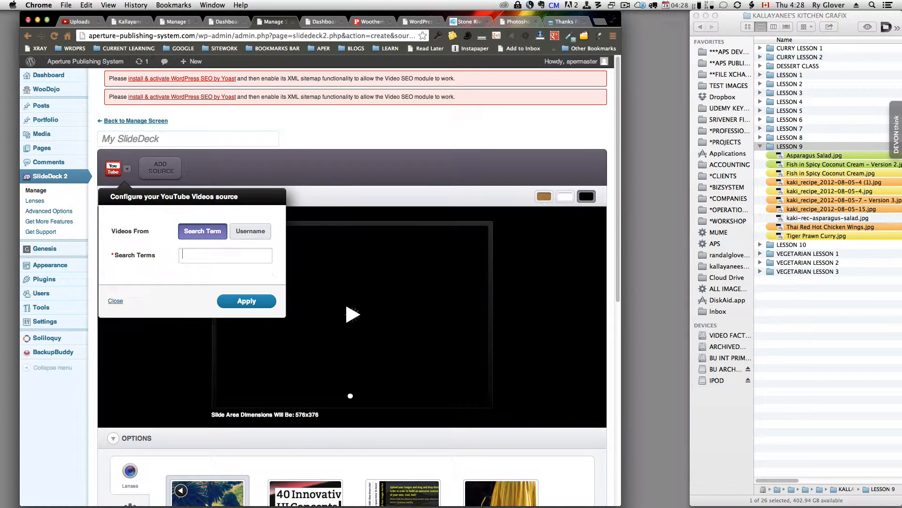
pyautogui.write('randalglover')
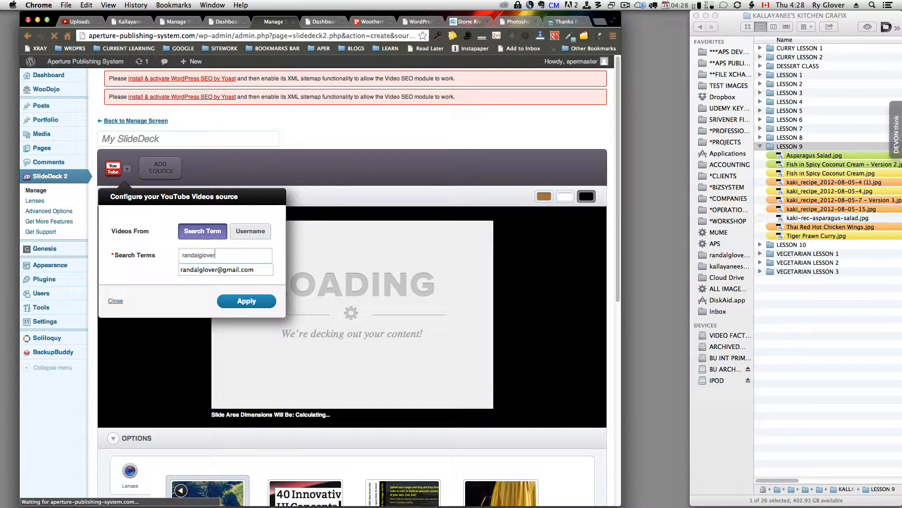
pyautogui.click(246, 300)
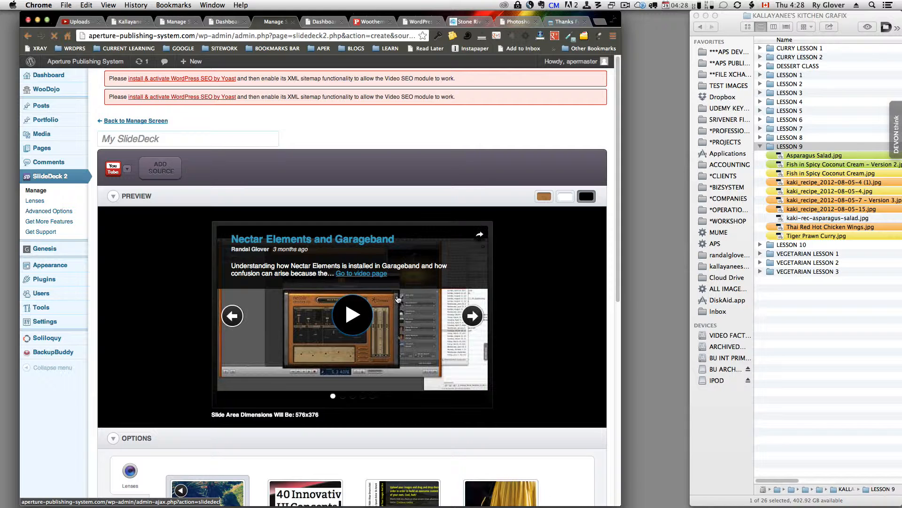
# Browse through the YouTube video slides in the new deck's preview
pyautogui.click(475, 318)
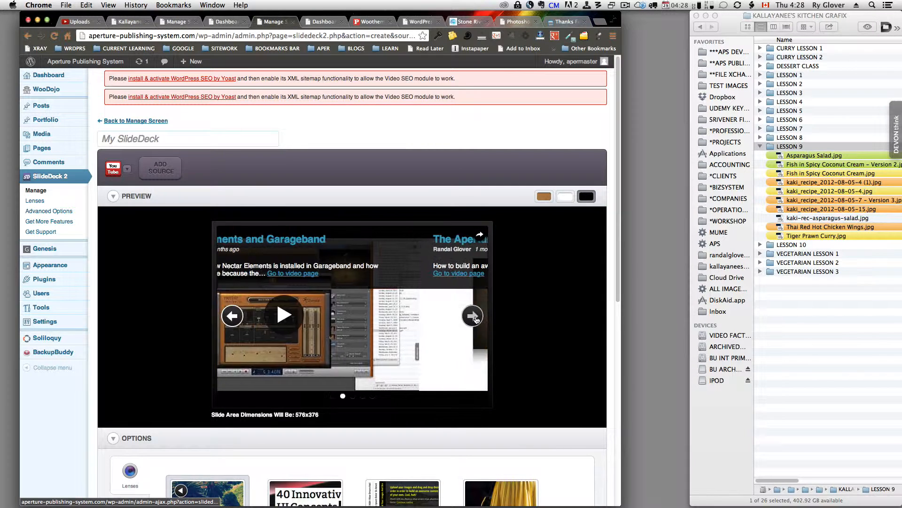
pyautogui.click(473, 315)
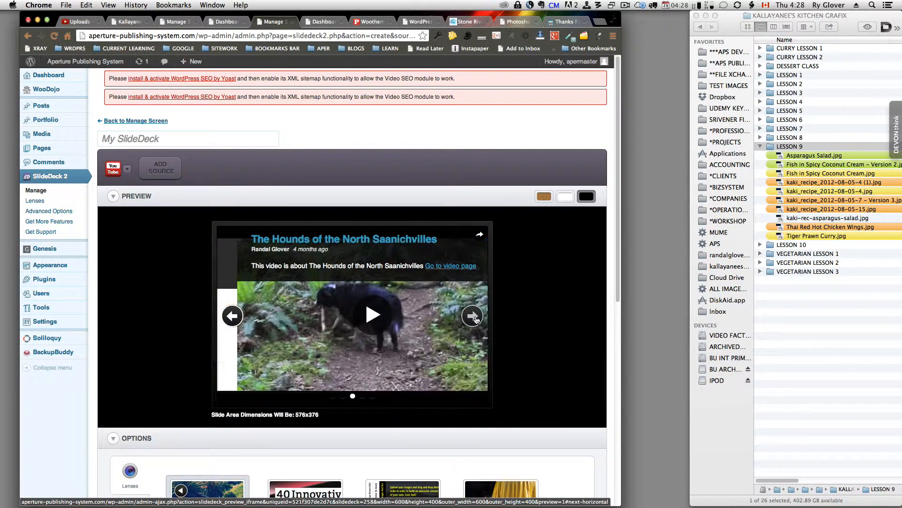
pyautogui.click(475, 317)
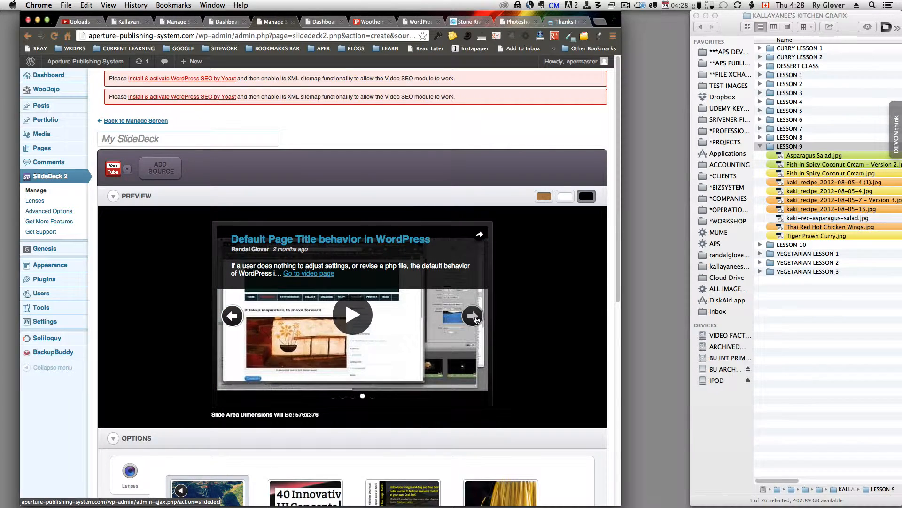
pyautogui.click(475, 319)
pyautogui.click(476, 319)
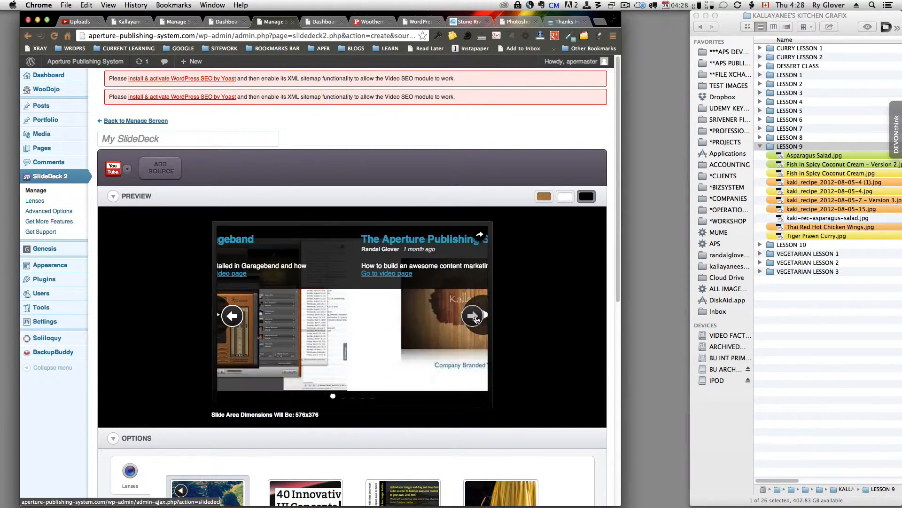
pyautogui.click(476, 318)
pyautogui.click(475, 319)
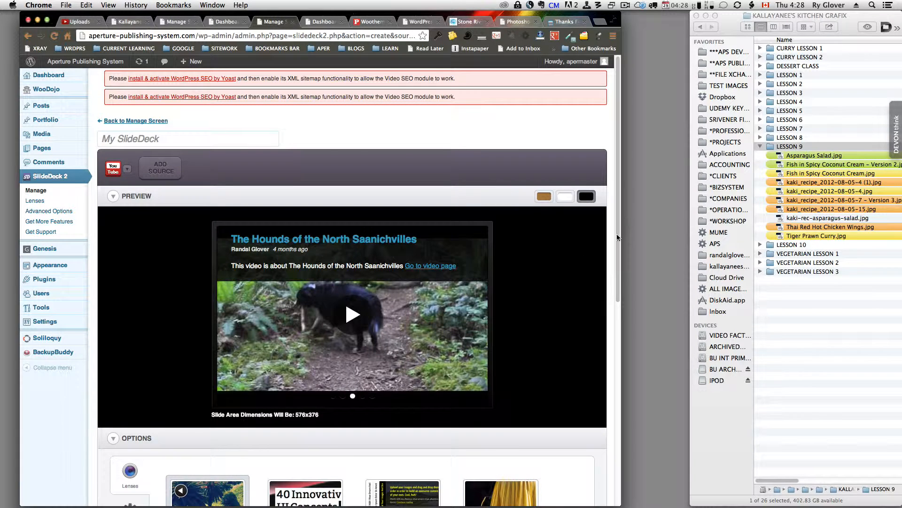
# Apply the Fashion lens to the new SlideDeck and check it in the preview
pyautogui.scroll(-5, 617, 237)
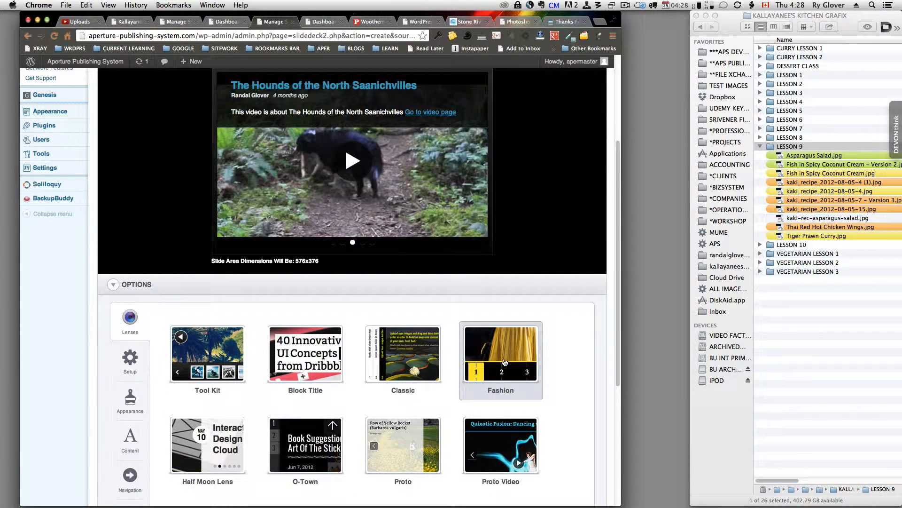
pyautogui.click(505, 361)
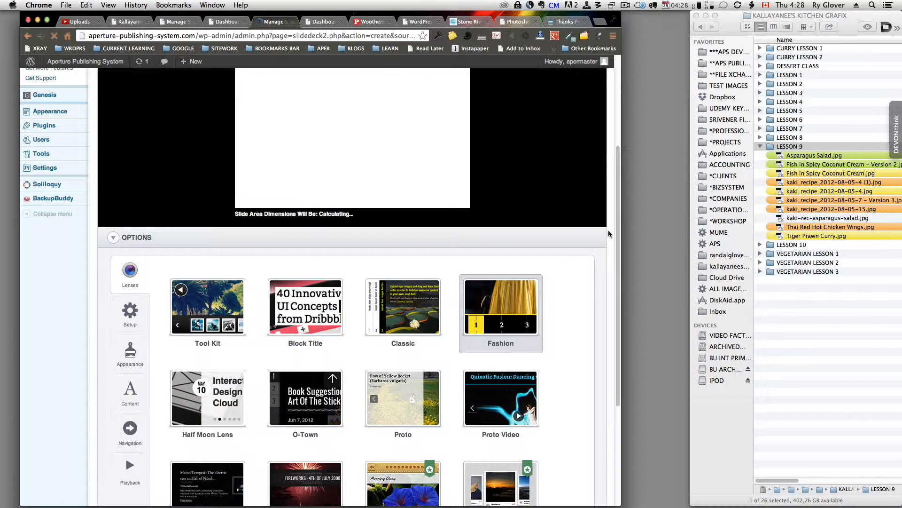
pyautogui.scroll(5, 616, 188)
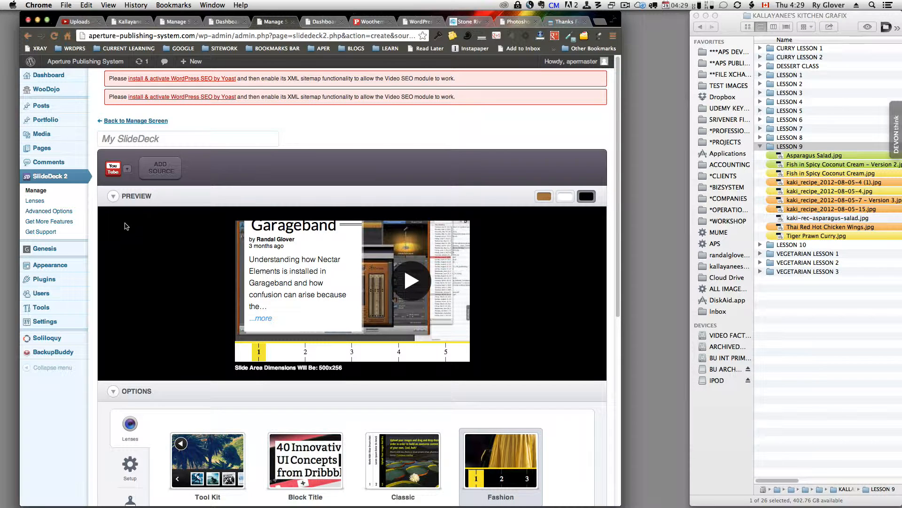
# Check the YouTube source settings of the new SlideDeck
pyautogui.click(133, 199)
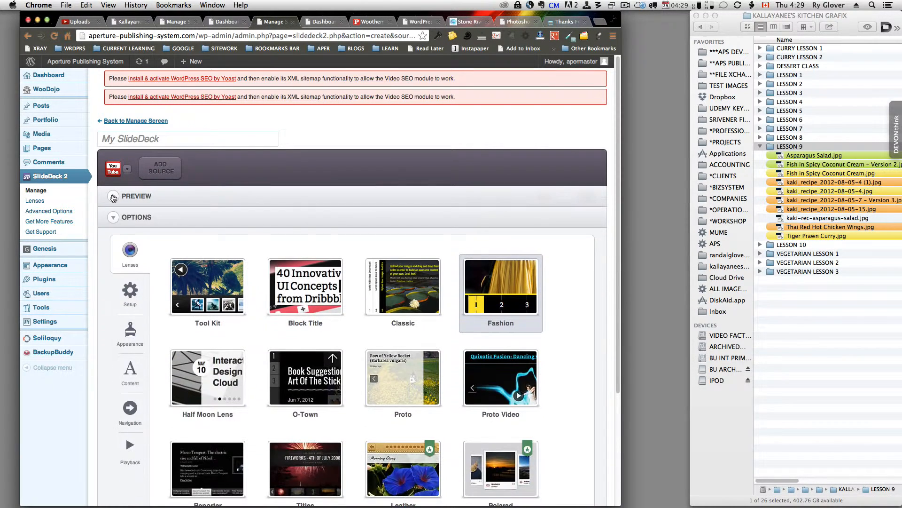
pyautogui.click(113, 195)
pyautogui.click(126, 170)
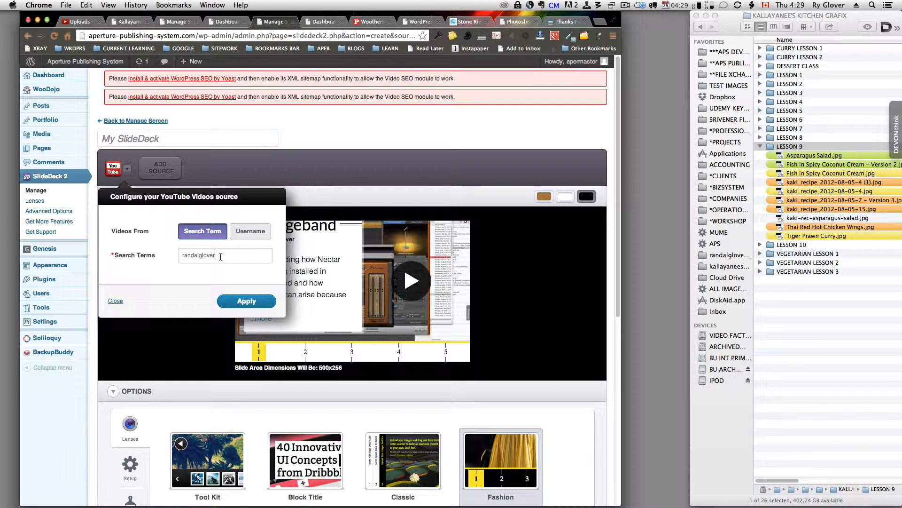
pyautogui.click(235, 309)
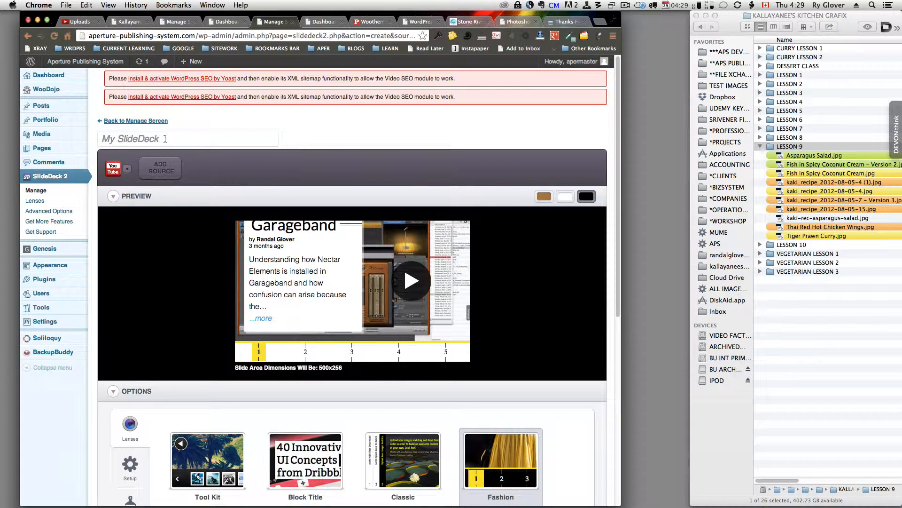
# Title the deck with the owner's first name followed by "2 slidedeck", save it, and dismiss the publishing notice
pyautogui.click(150, 138)
pyautogui.write("Ry's 2 slide")
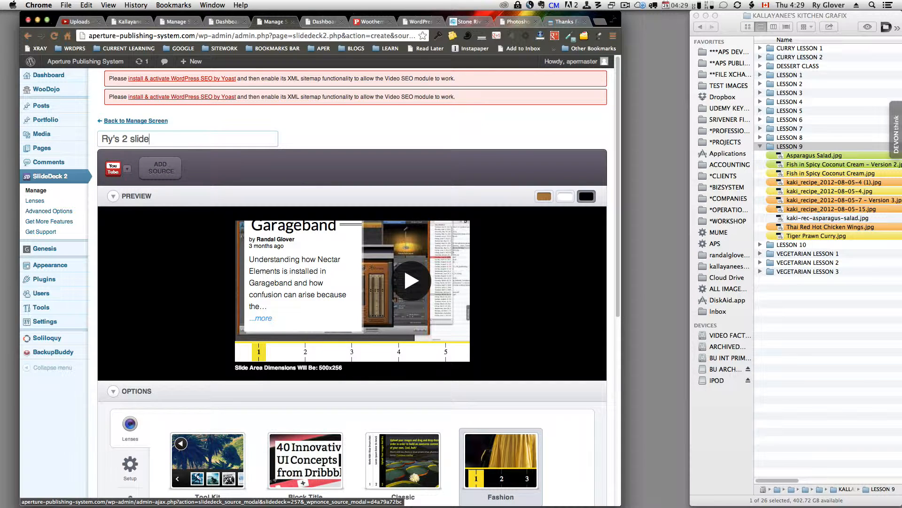
pyautogui.write('deck')
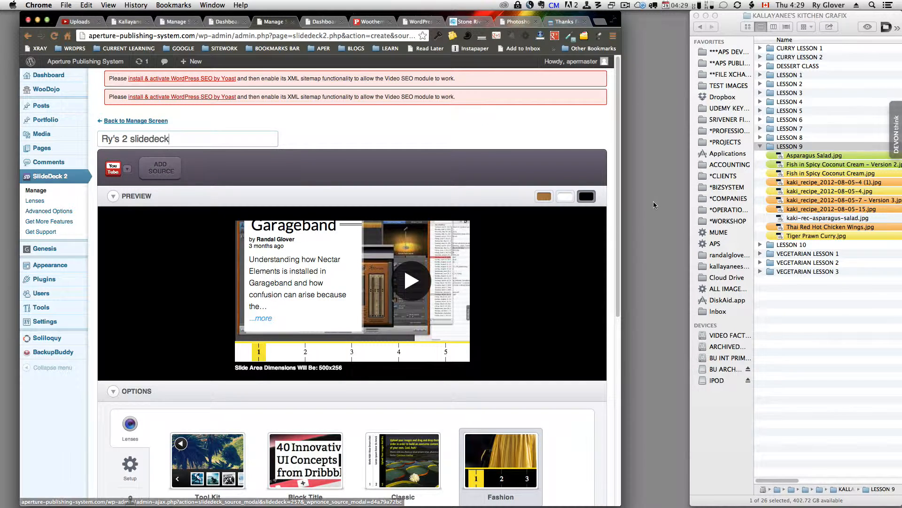
pyautogui.scroll(-1, 619, 243)
pyautogui.scroll(-10, 619, 242)
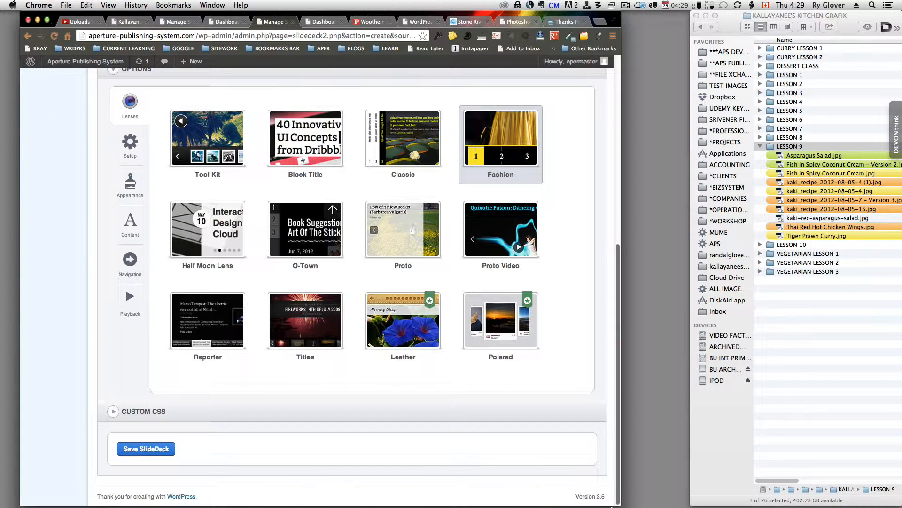
pyautogui.click(150, 448)
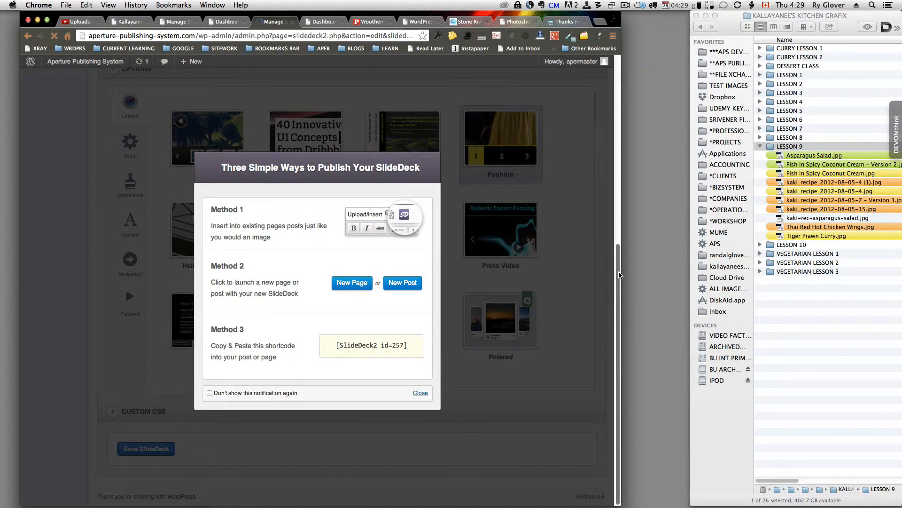
pyautogui.click(420, 393)
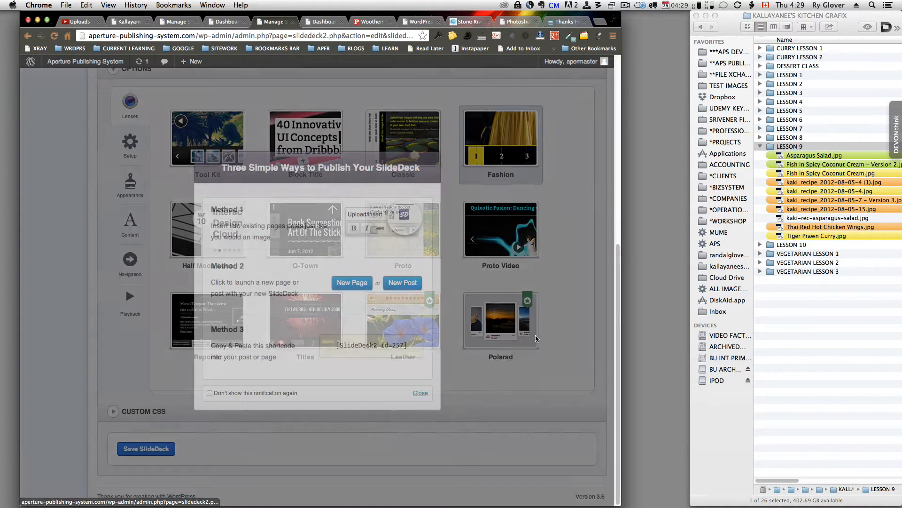
# Browse through the saved deck's video slides in the preview and reopen its YouTube source settings
pyautogui.scroll(7, 495, 71)
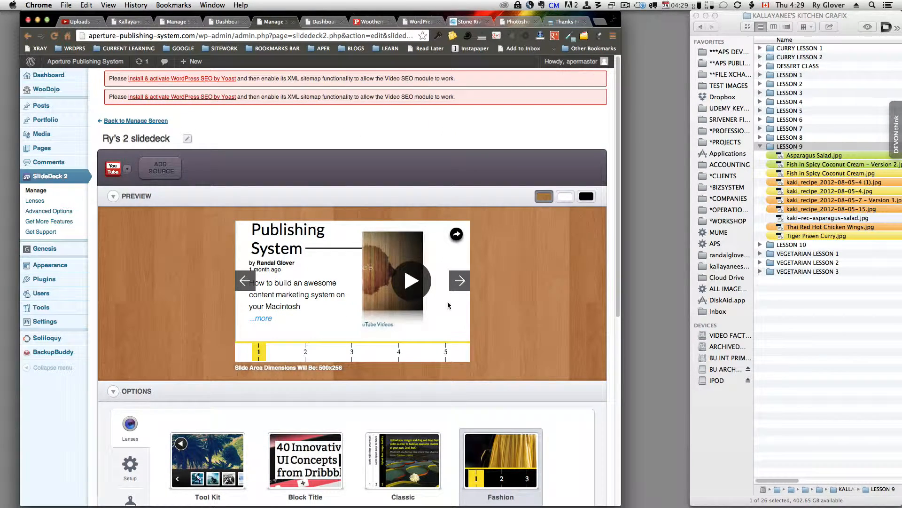
pyautogui.click(461, 282)
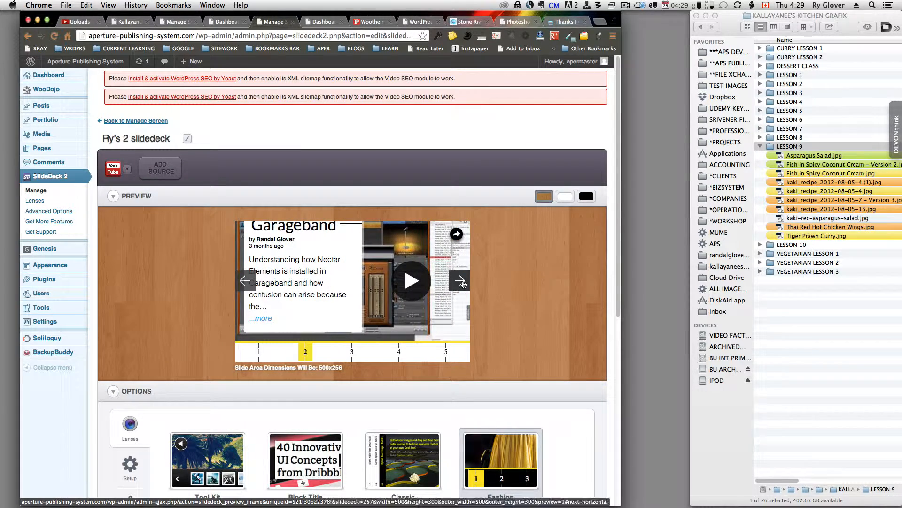
pyautogui.click(460, 281)
pyautogui.click(460, 281)
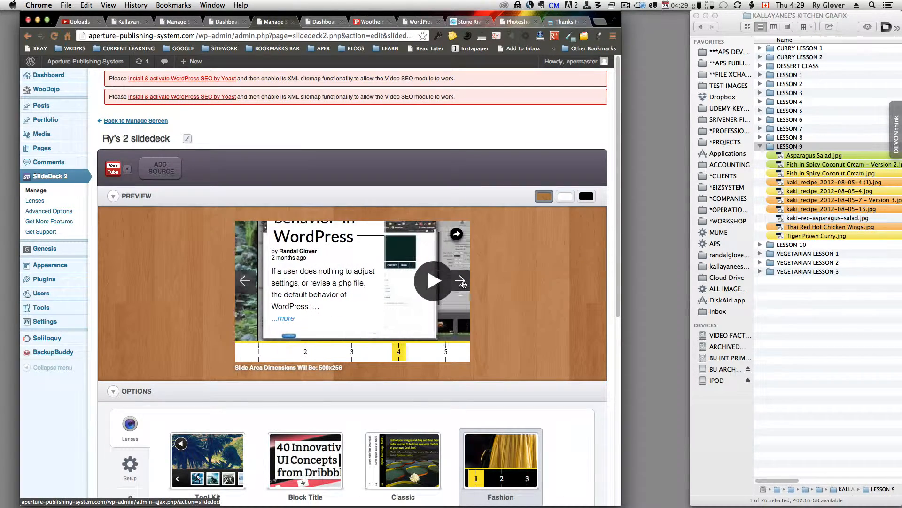
pyautogui.click(461, 281)
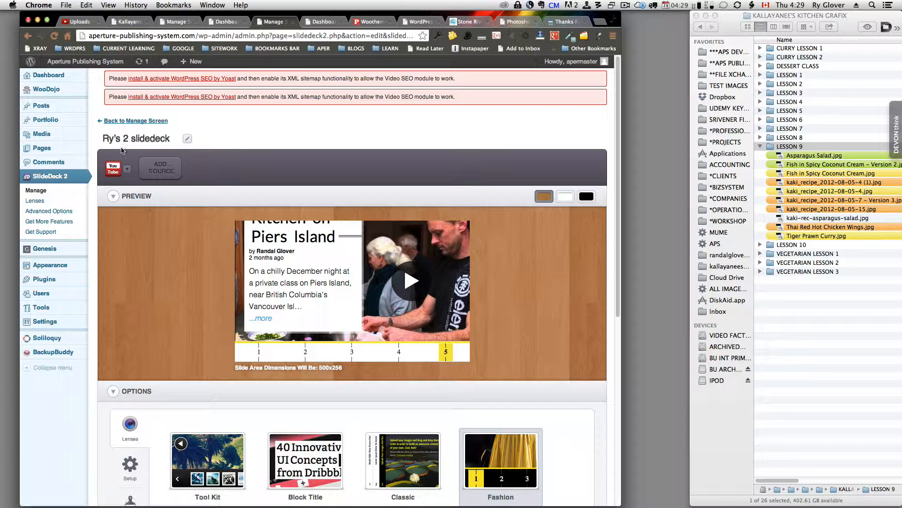
pyautogui.click(127, 169)
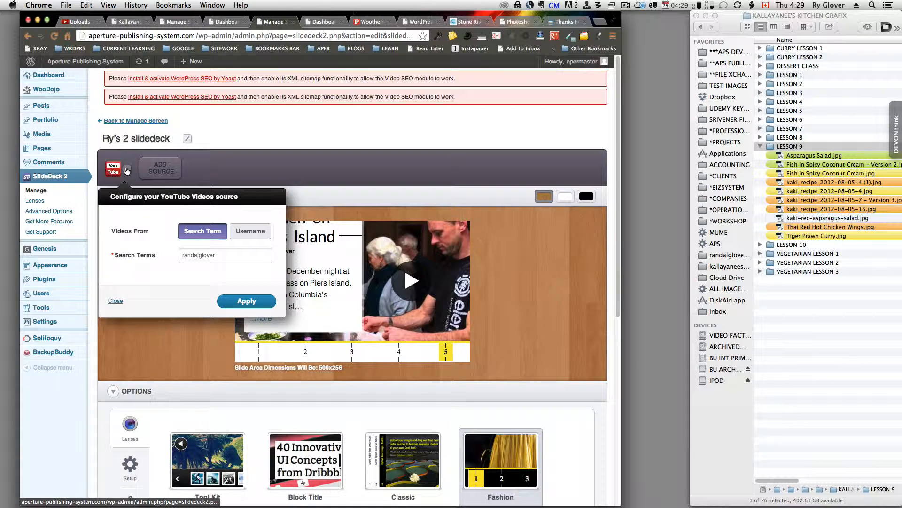
# Return to the SlideDeck management page and create another dynamic-source SlideDeck using YouTube Videos
pyautogui.click(41, 191)
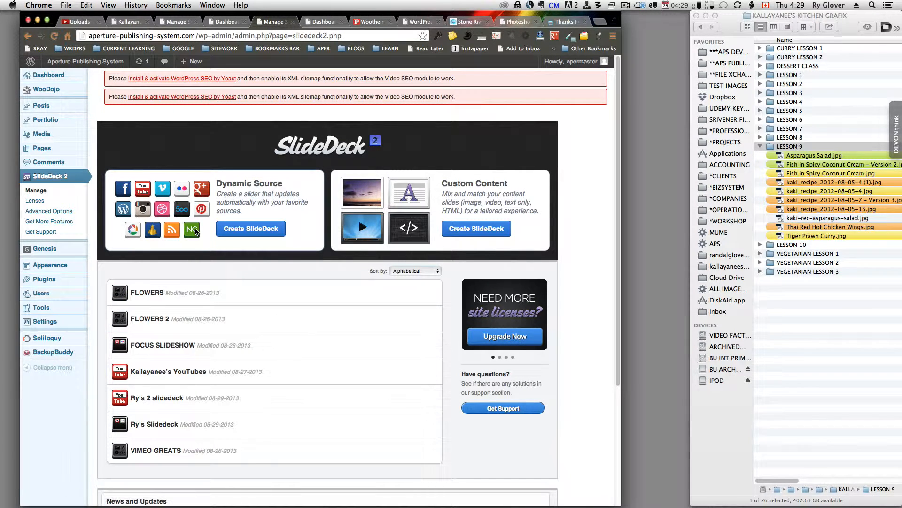
pyautogui.click(244, 229)
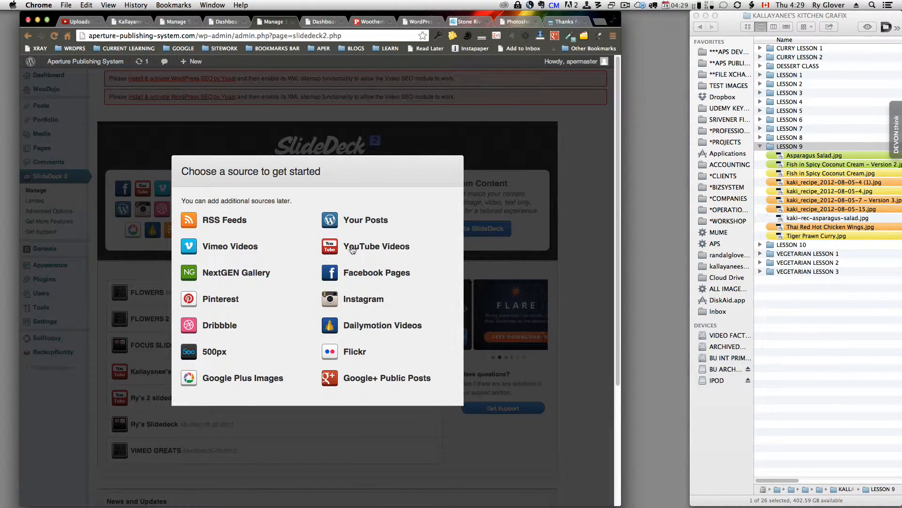
pyautogui.click(358, 248)
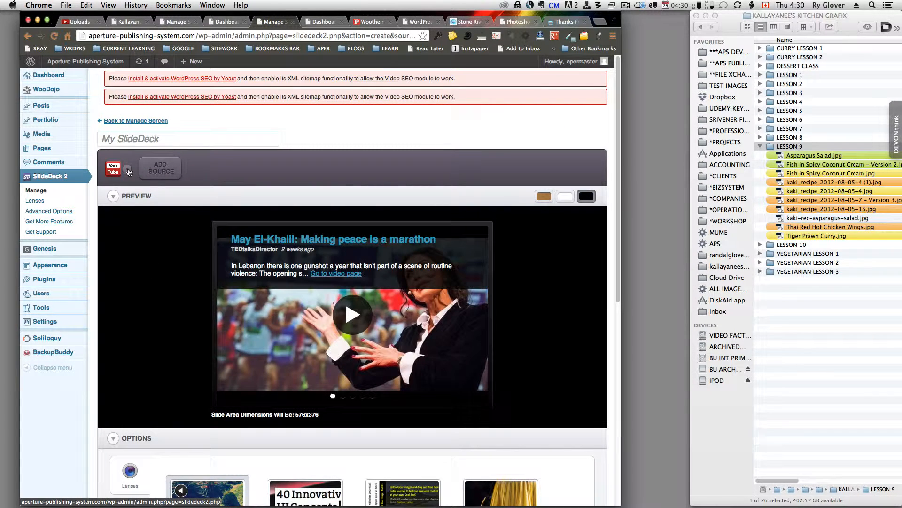
# Set the new deck's YouTube username to kallayaneeskitchen and update the source to load that channel
pyautogui.click(128, 171)
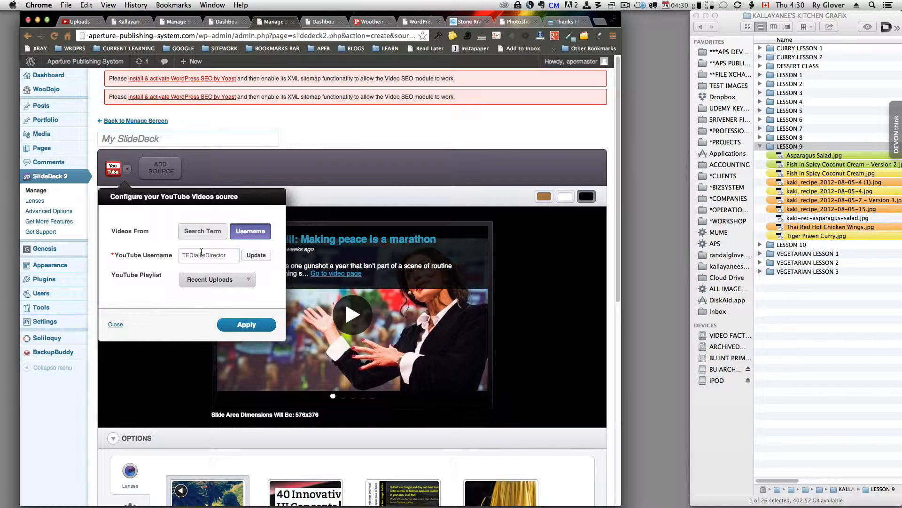
pyautogui.click(228, 254)
pyautogui.write('kallayaneeskitchen')
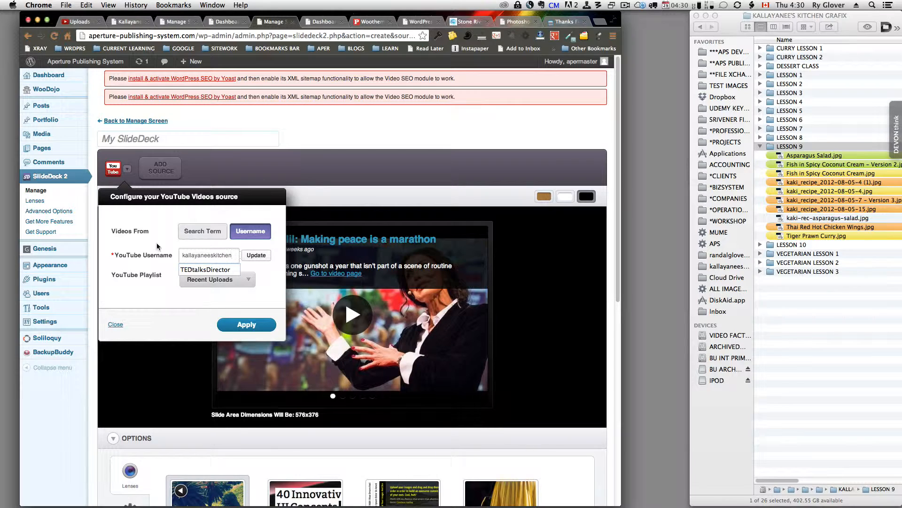
pyautogui.click(255, 256)
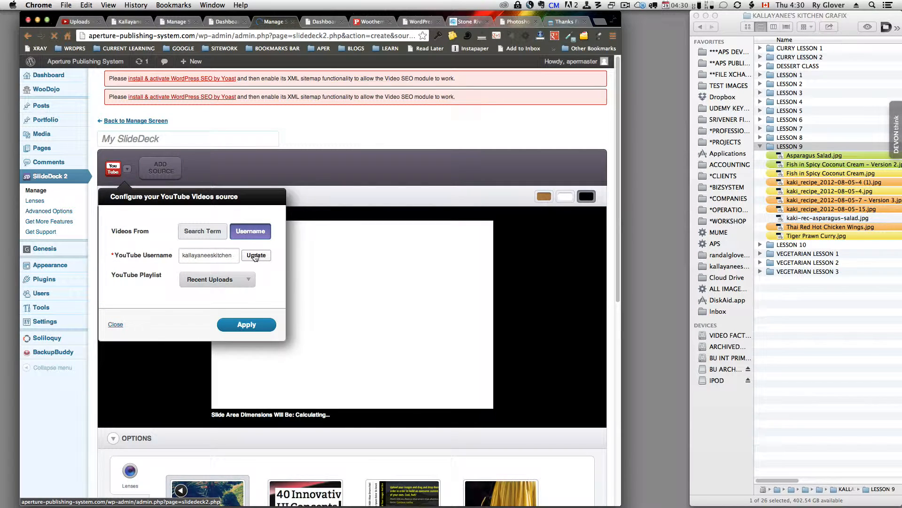
# Choose the BUDDHISM playlist as the YouTube source, apply it, and save the SlideDeck
pyautogui.click(237, 280)
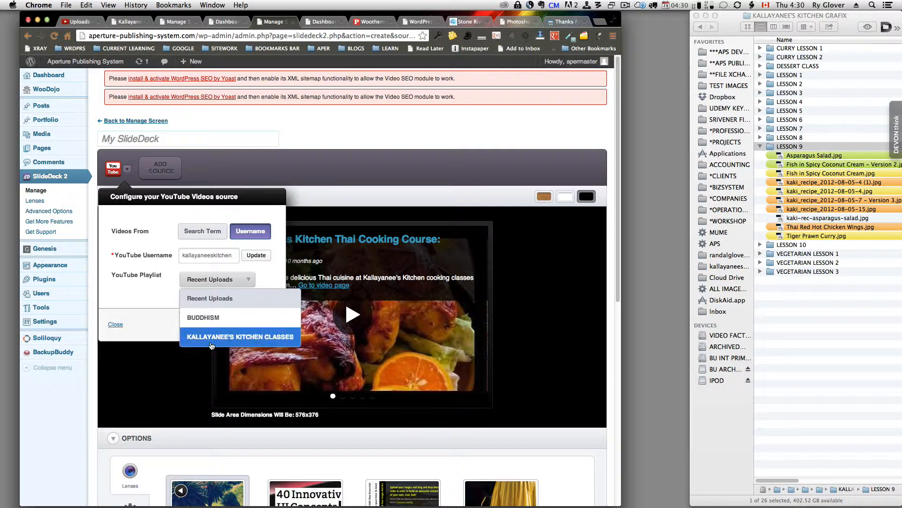
pyautogui.click(205, 317)
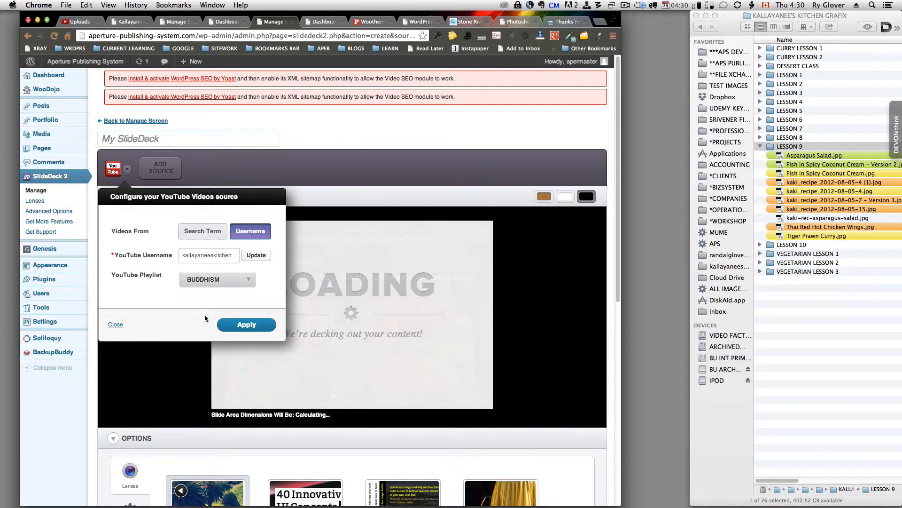
pyautogui.click(241, 327)
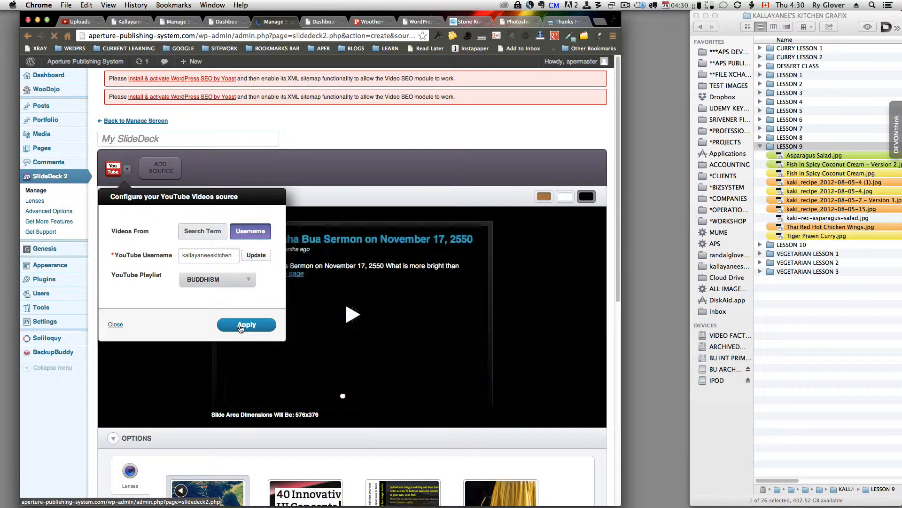
pyautogui.click(241, 326)
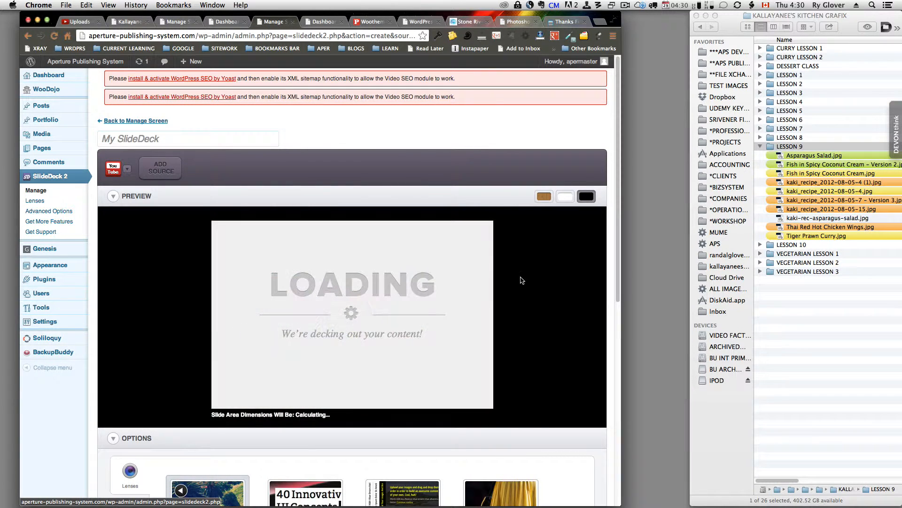
pyautogui.moveTo(617, 222); pyautogui.dragTo(610, 424)
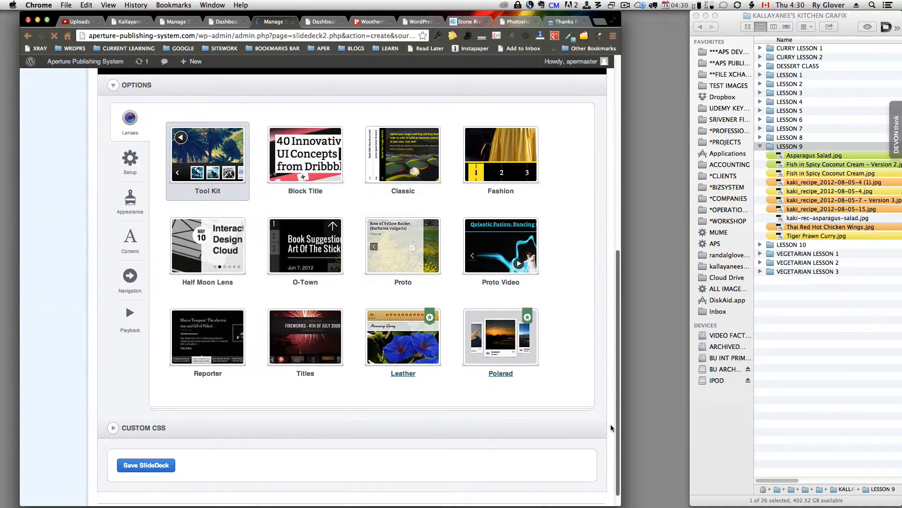
pyautogui.click(144, 451)
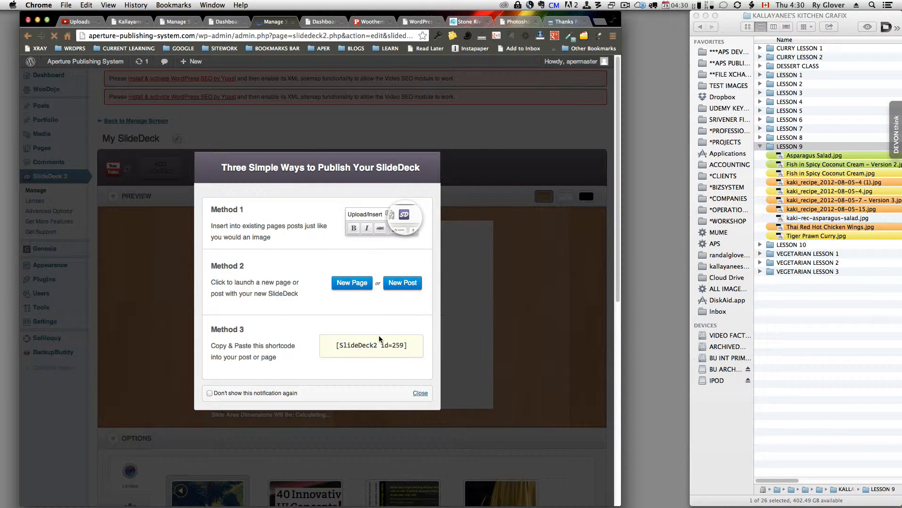
# Copy the [SlideDeck2 id=259] shortcode from the publishing notice and dismiss the notice
pyautogui.tripleClick(413, 345)
pyautogui.click(411, 346)
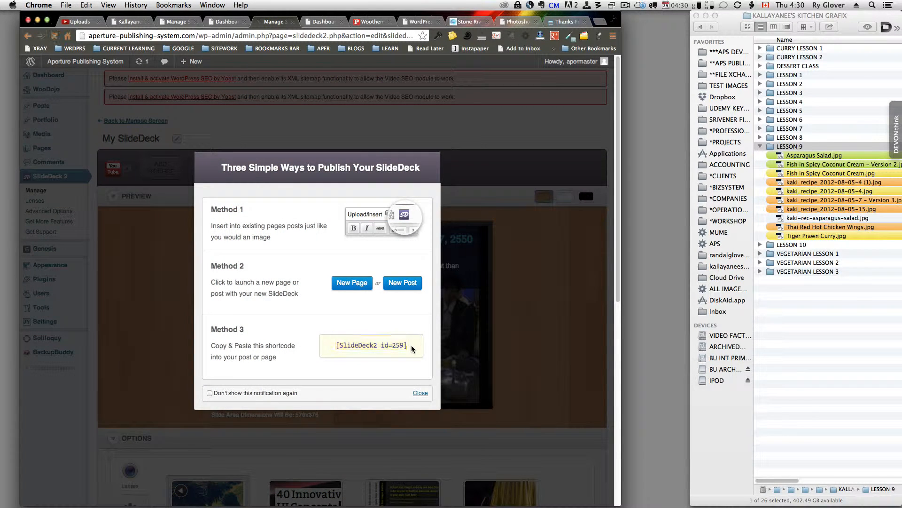
pyautogui.moveTo(414, 348); pyautogui.dragTo(320, 343)
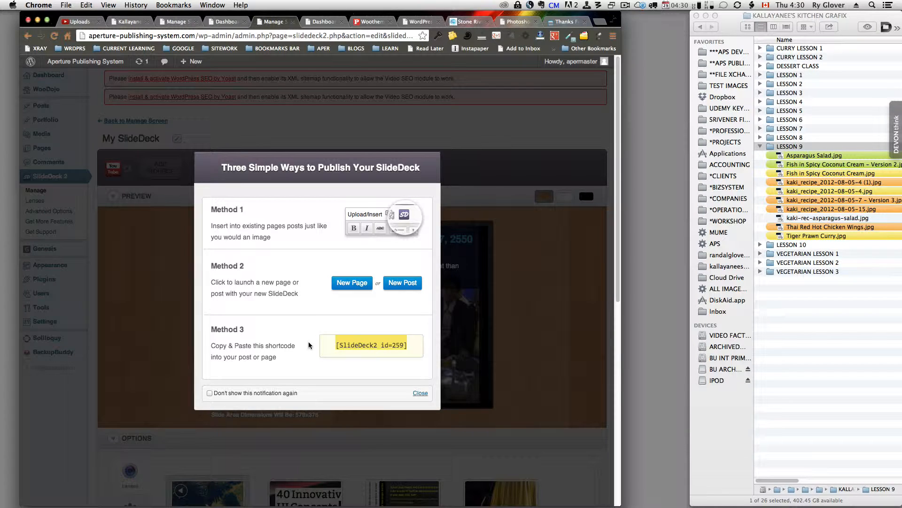
pyautogui.press('super+c')
pyautogui.click(418, 394)
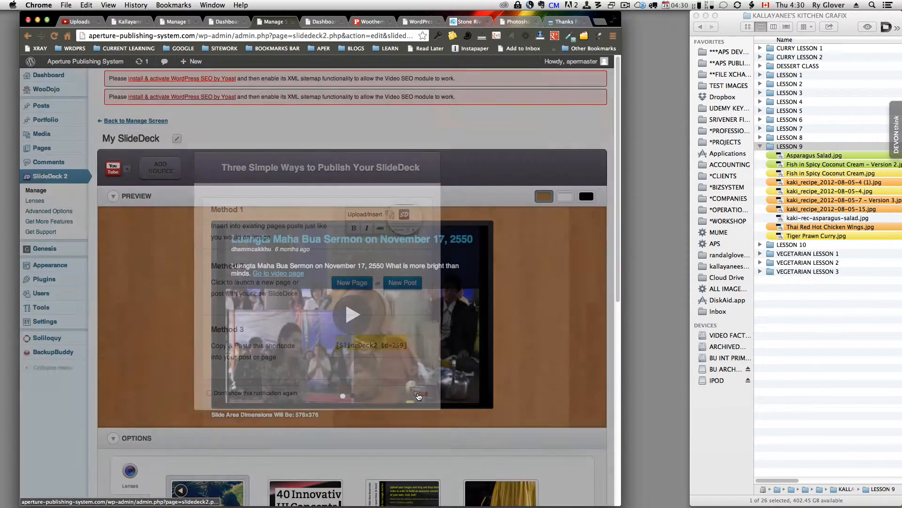
# Switch the deck's preview background to black and save the SlideDeck again
pyautogui.click(586, 196)
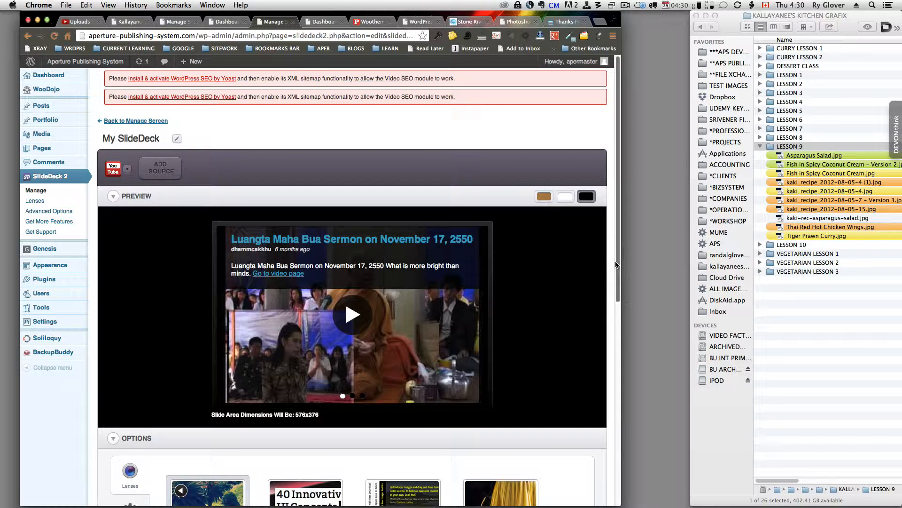
pyautogui.moveTo(618, 264); pyautogui.dragTo(599, 506)
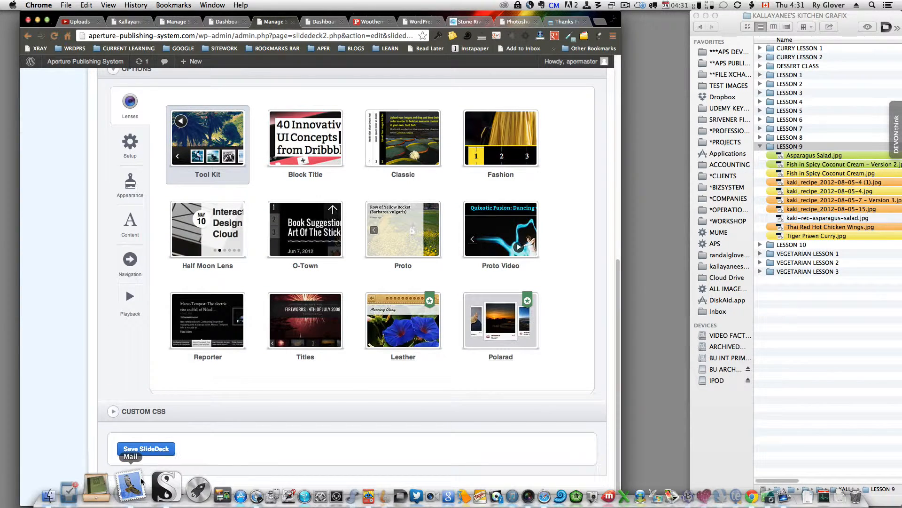
pyautogui.click(149, 448)
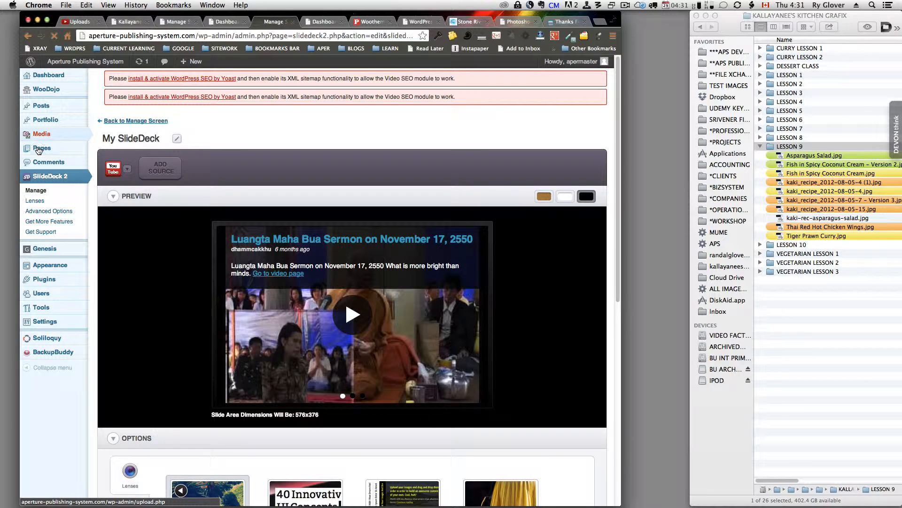
# Open the ABOUT page for editing and insert the shortcode [SlideDeck2 id=259 ress=1] below the existing SlideDeck shortcode
pyautogui.moveTo(39, 149)
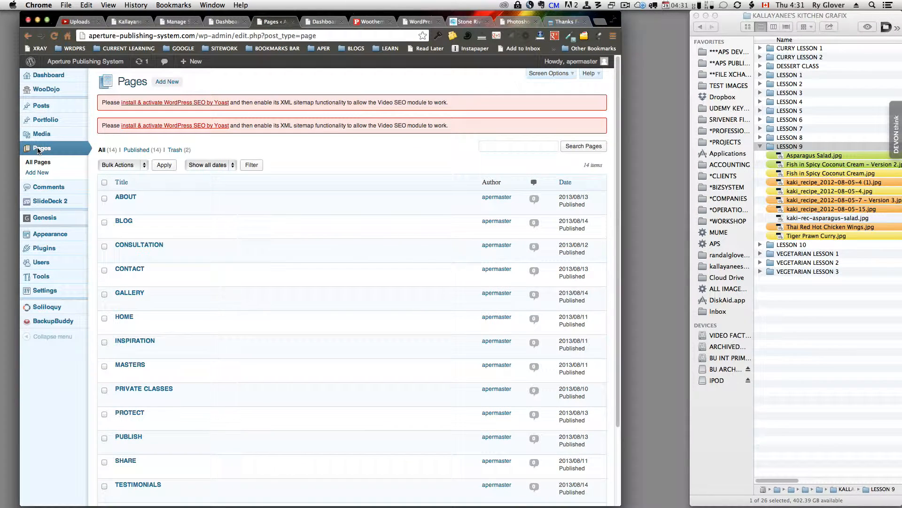
pyautogui.click(129, 198)
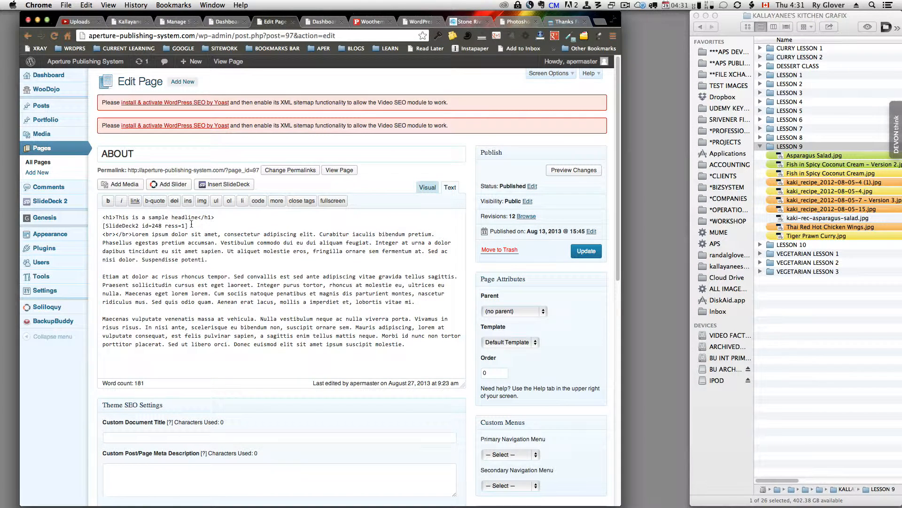
pyautogui.press('Return')
pyautogui.press('super+v')
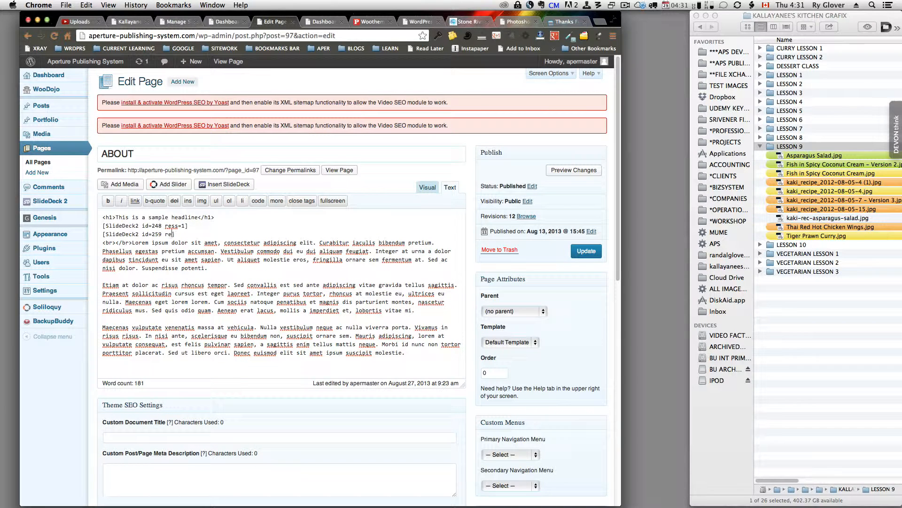
pyautogui.write('=1')
# Delete the [SlideDeck2 id=248 ress=1] shortcode from the ABOUT page, update the page, and view its slider on the live site
pyautogui.hotkey('shift', 'Home')
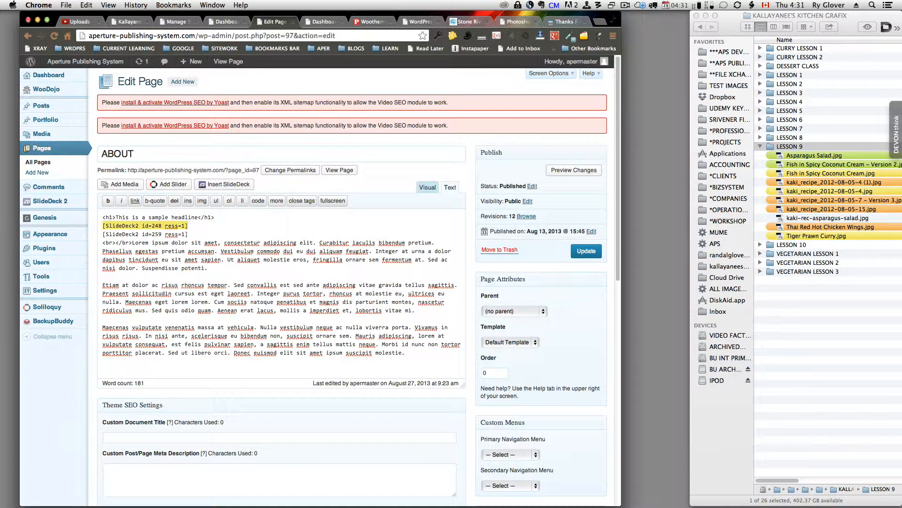
pyautogui.press('BackSpace')
pyautogui.press('Delete')
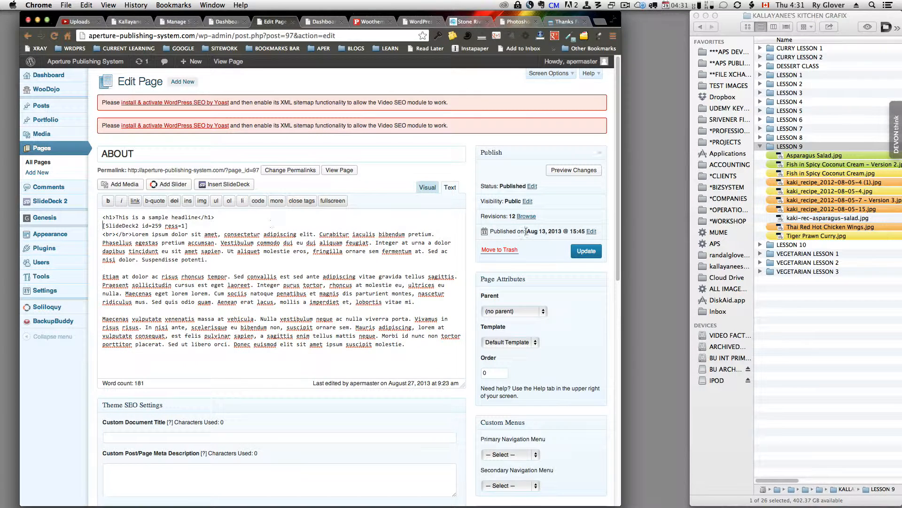
pyautogui.click(587, 251)
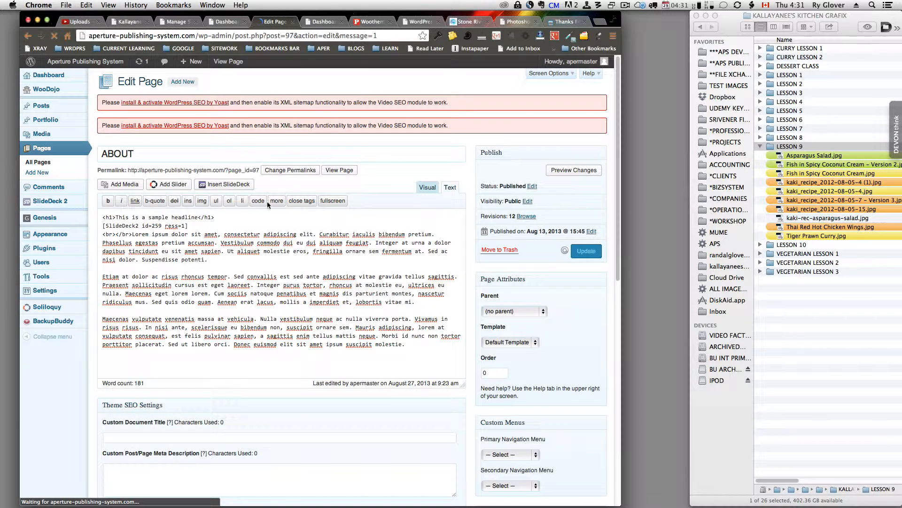
pyautogui.click(340, 194)
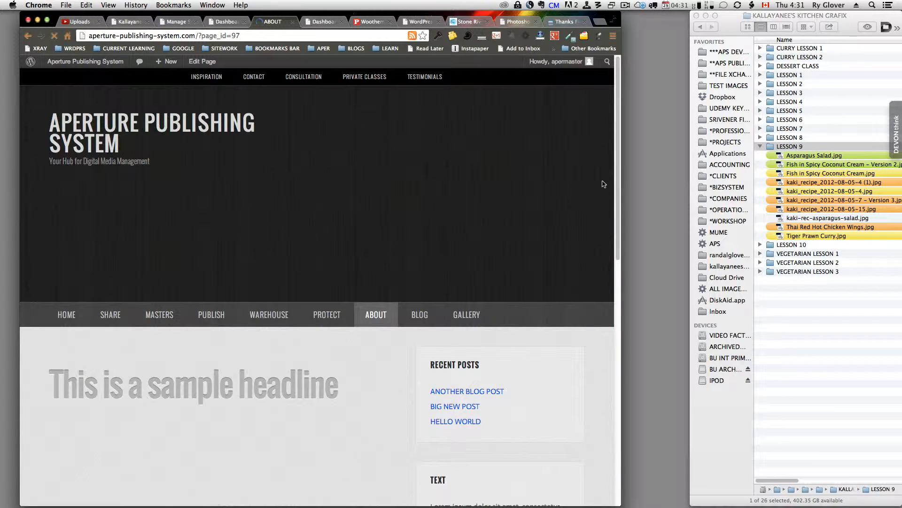
pyautogui.moveTo(620, 167); pyautogui.dragTo(615, 281)
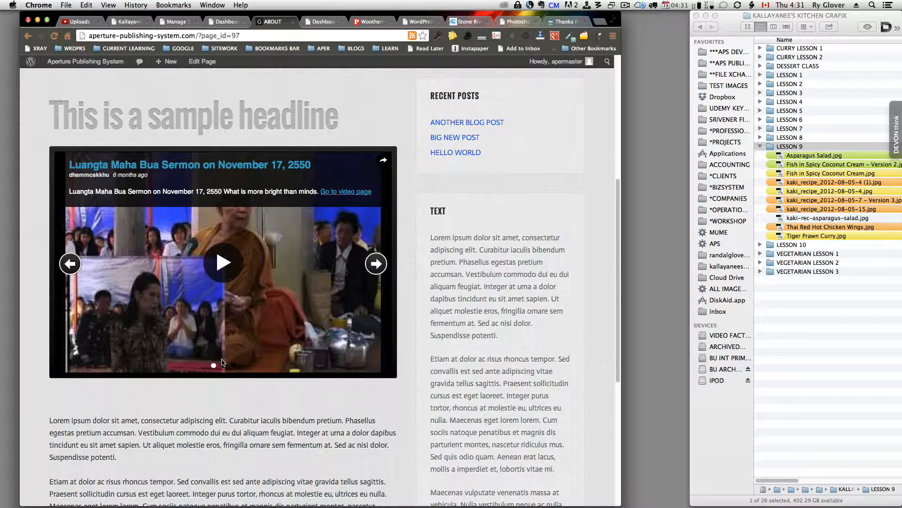
# Open the Kallayanee's YouTubes SlideDeck for editing from the SlideDeck 2 manage screen
pyautogui.click(73, 64)
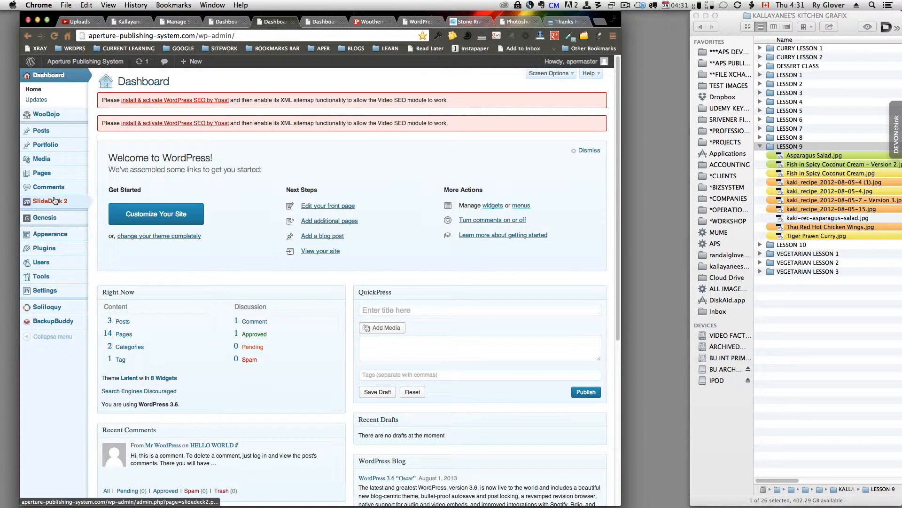
pyautogui.moveTo(54, 201)
pyautogui.click(122, 203)
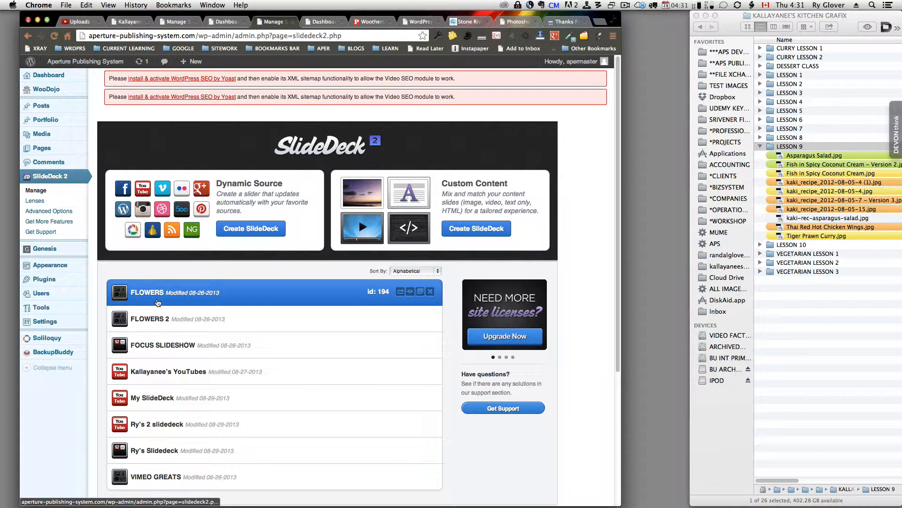
pyautogui.click(163, 372)
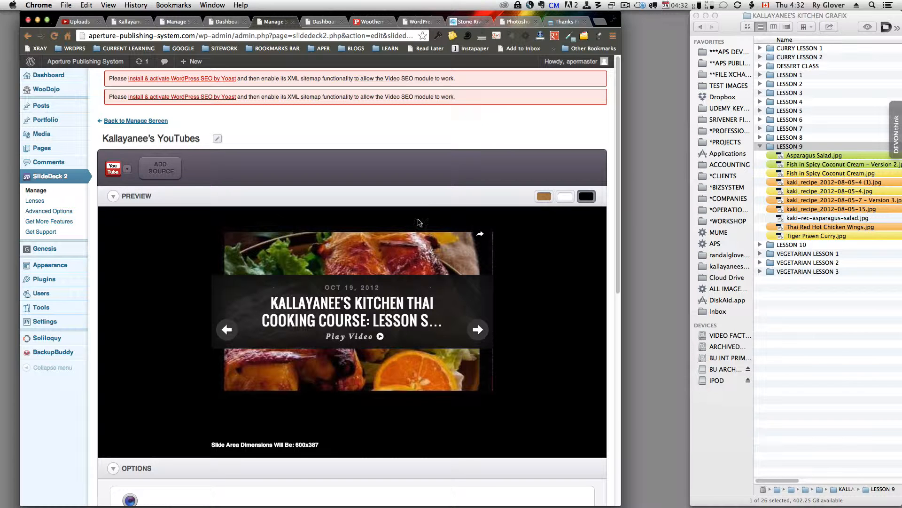
pyautogui.click(625, 6)
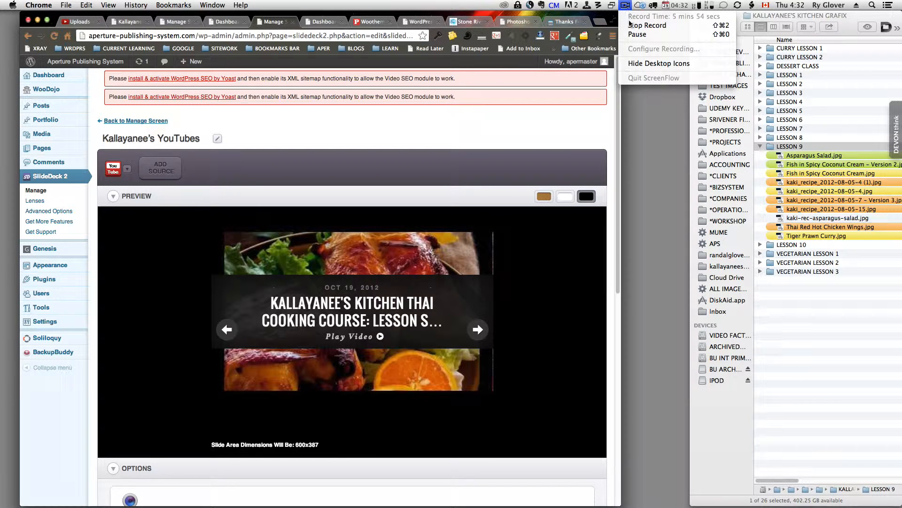
pyautogui.click(630, 35)
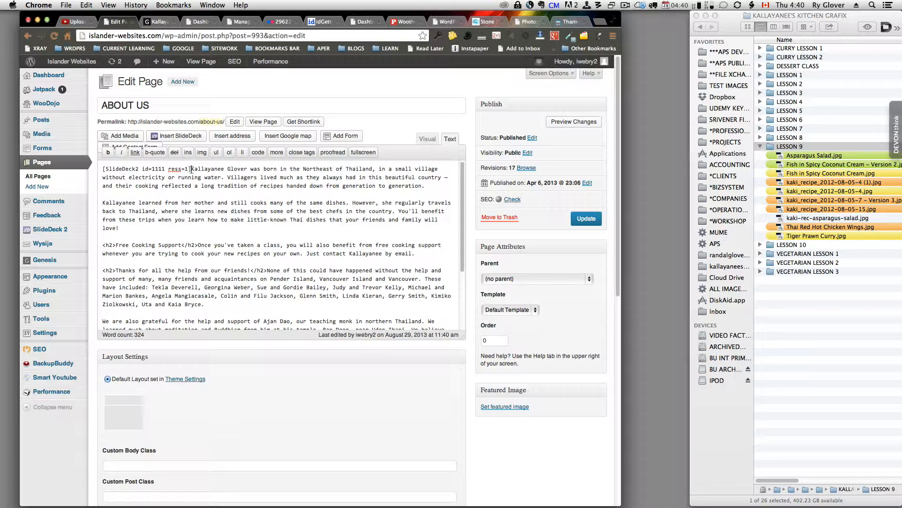
# View the live ABOUT US page and examine its slider and the spacing to the text below
pyautogui.click(262, 122)
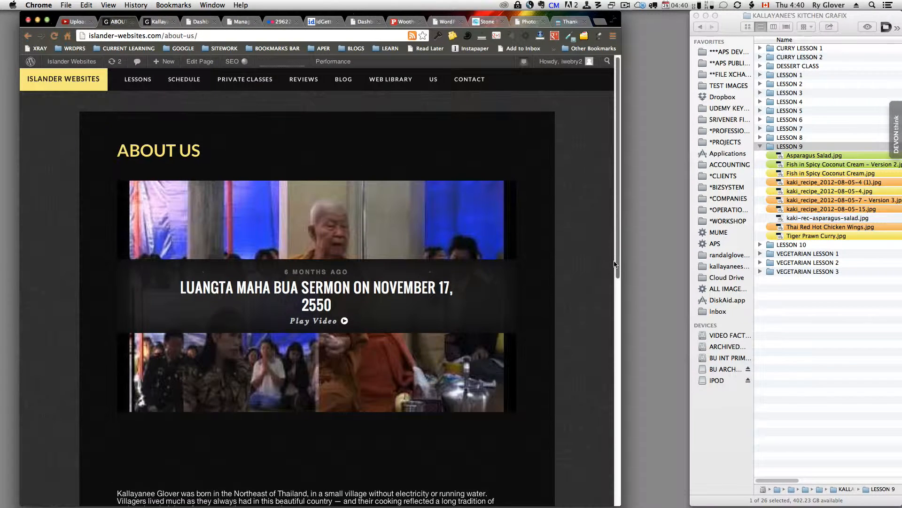
pyautogui.scroll(-2, 610, 301)
pyautogui.scroll(-5, 609, 301)
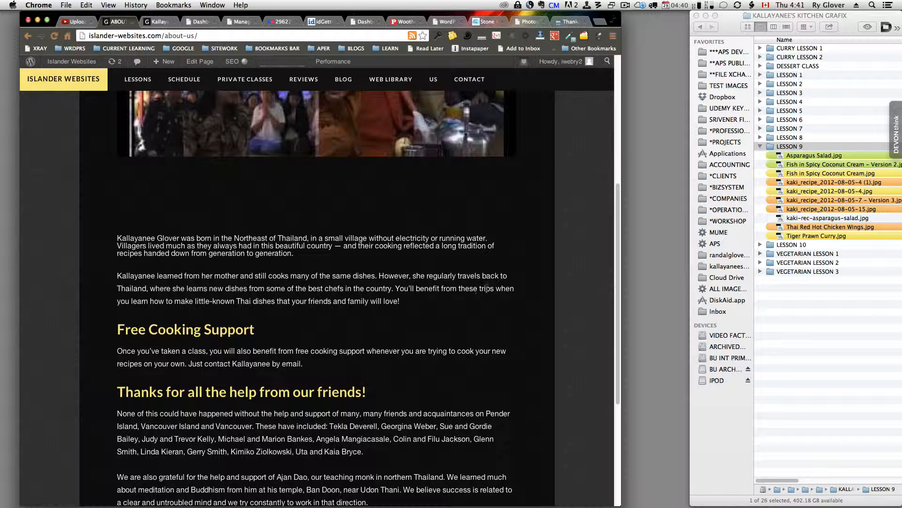
pyautogui.moveTo(618, 291); pyautogui.dragTo(614, 148)
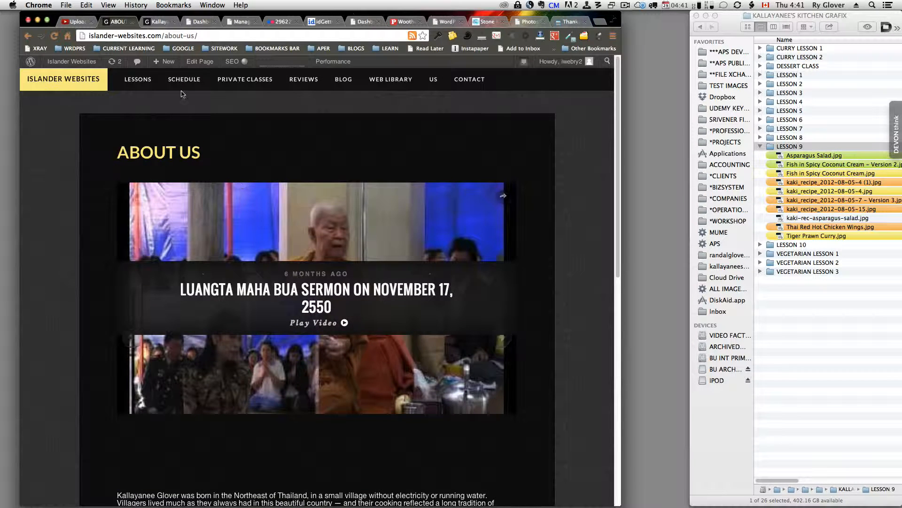
# Replace the [SlideDeck2 id=1111 ress=1] shortcode in the ABOUT US page with the Kallayanee's Kitchen (1115) SlideDeck and update the page
pyautogui.click(192, 62)
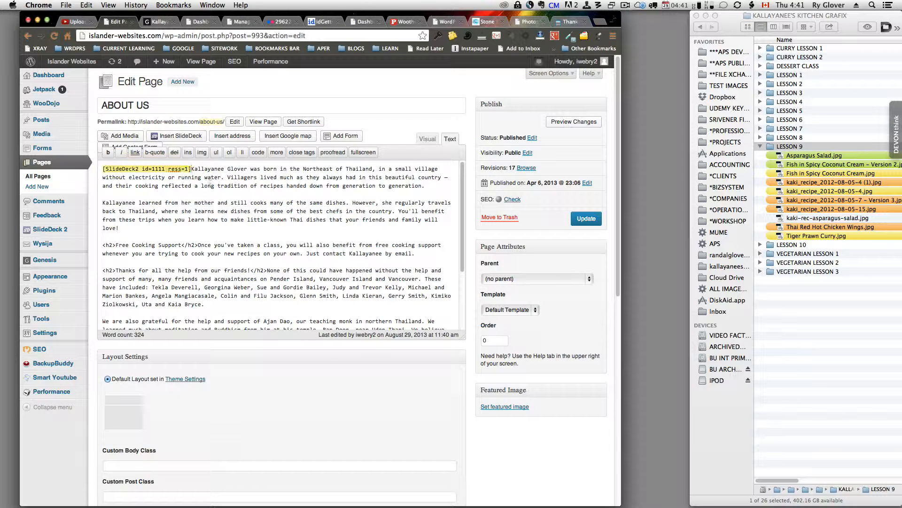
pyautogui.press('BackSpace')
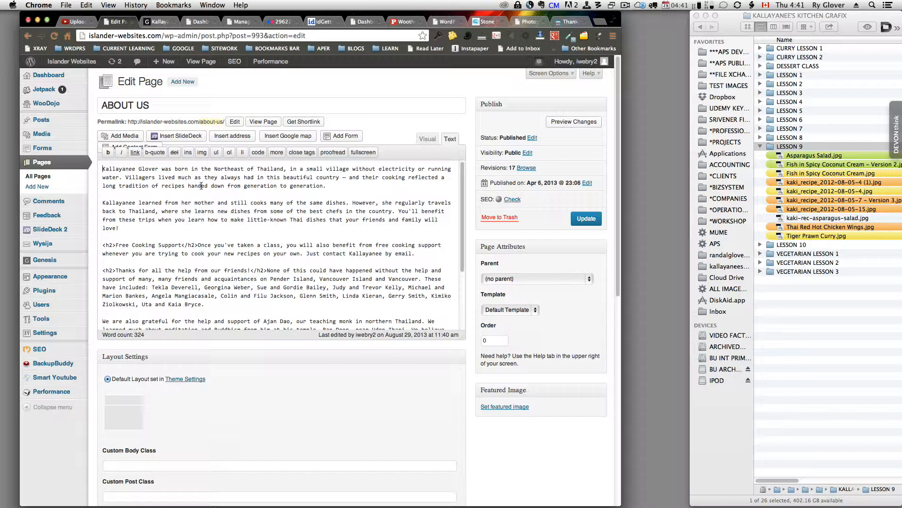
pyautogui.click(181, 138)
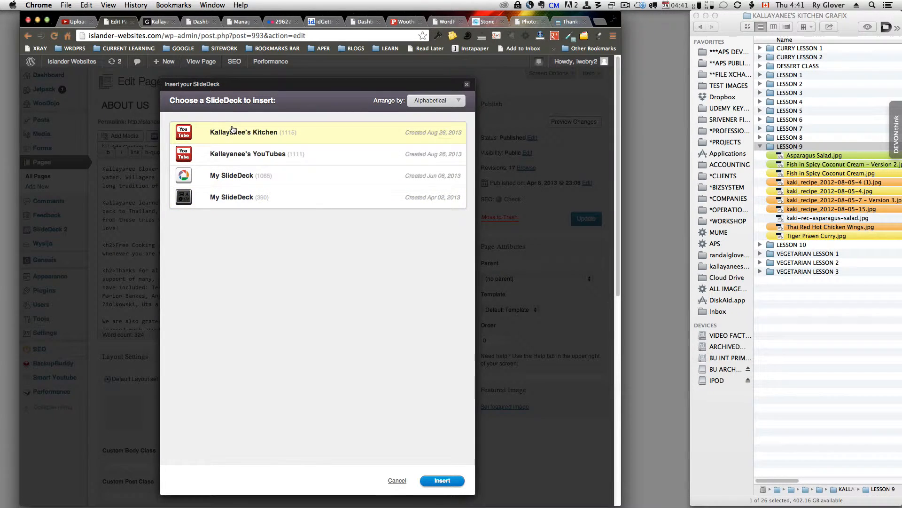
pyautogui.click(233, 130)
pyautogui.click(446, 481)
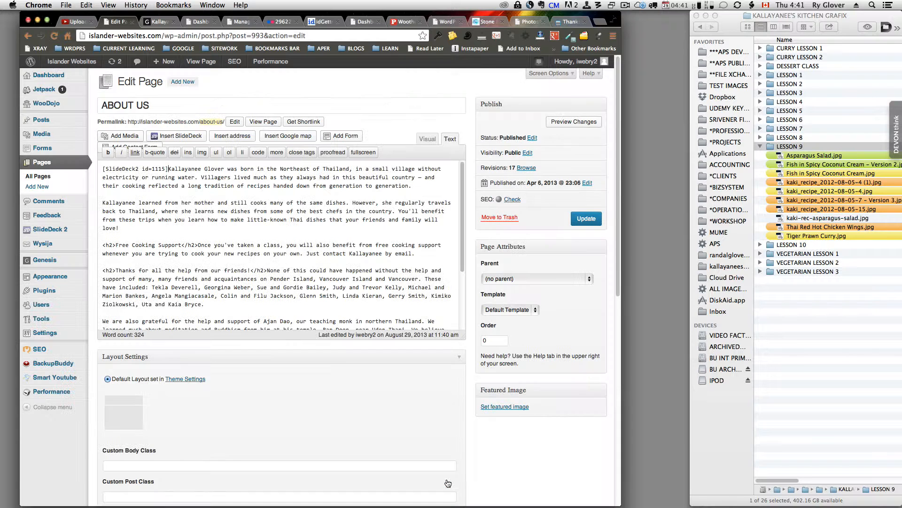
pyautogui.click(592, 220)
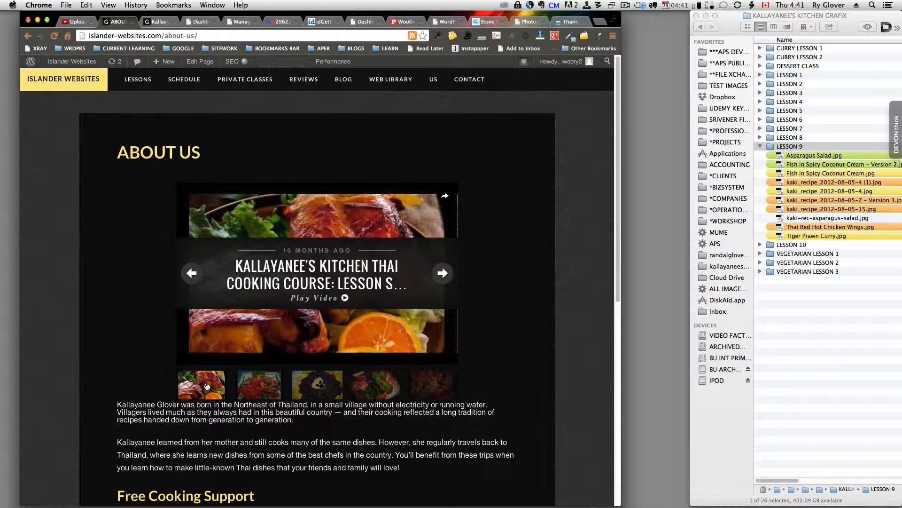
# Browse the second through fifth video slides of the live ABOUT US slider using its thumbnails
pyautogui.click(259, 384)
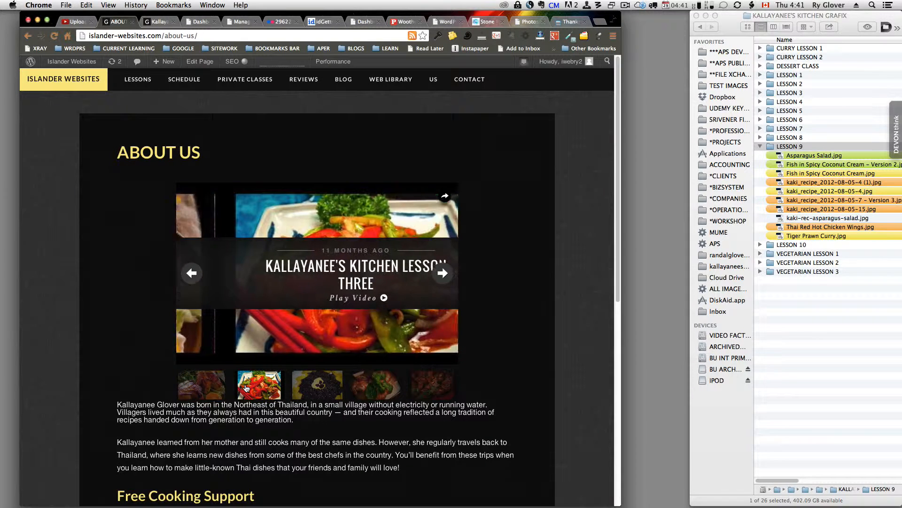
pyautogui.click(315, 390)
pyautogui.click(381, 386)
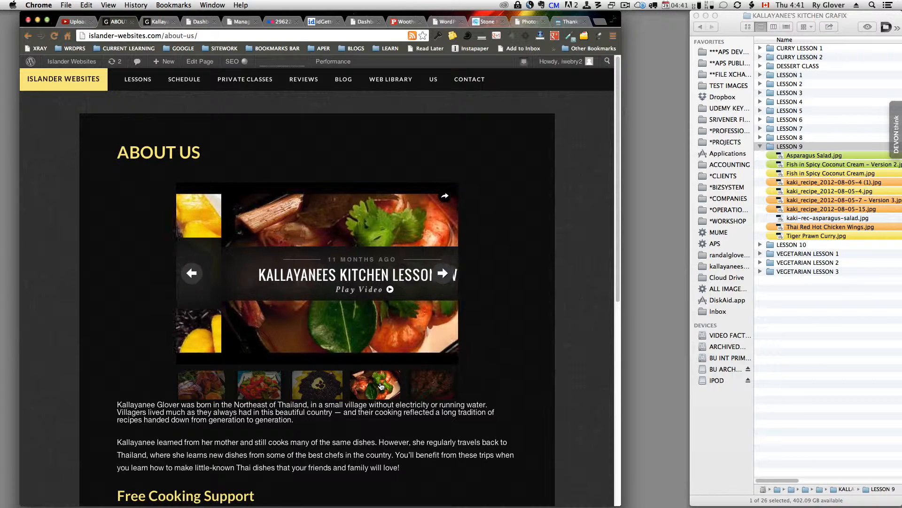
pyautogui.click(421, 386)
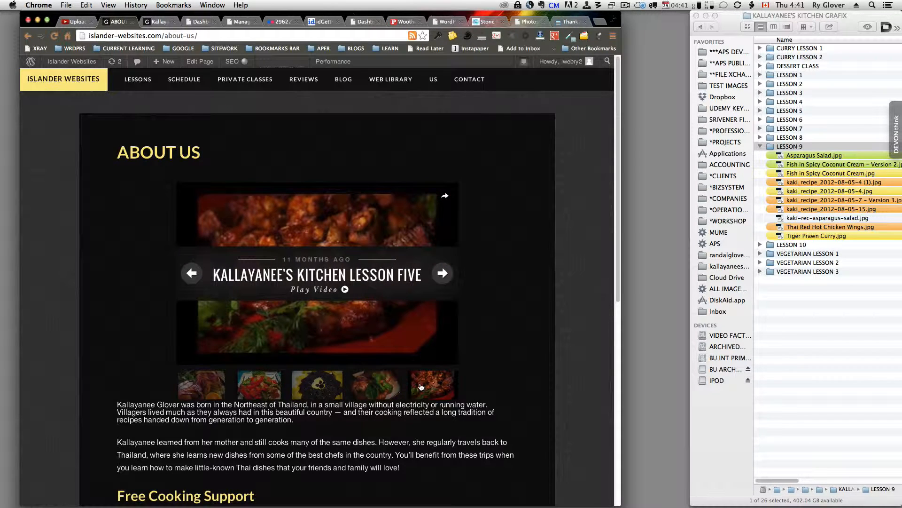
# Insert <br> directly after the SlideDeck shortcode in the ABOUT US page, update it, and view the live page
pyautogui.click(197, 62)
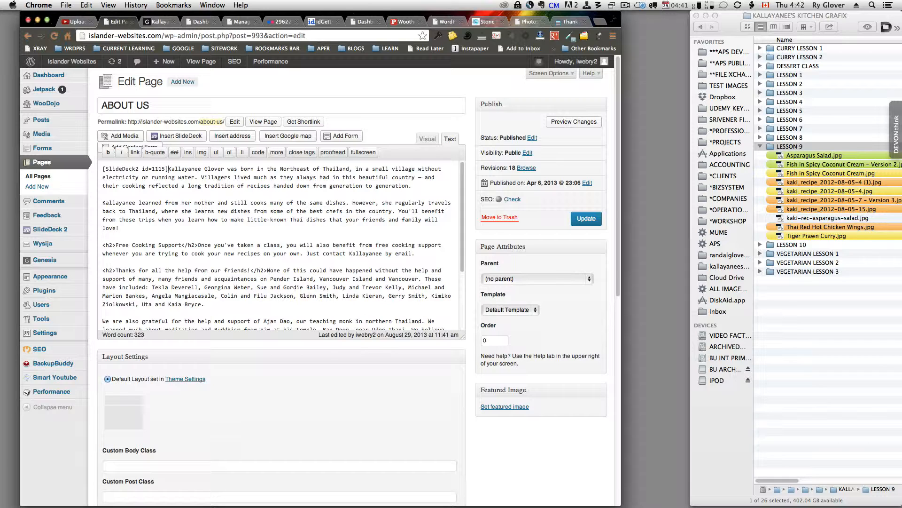
pyautogui.write('<br>')
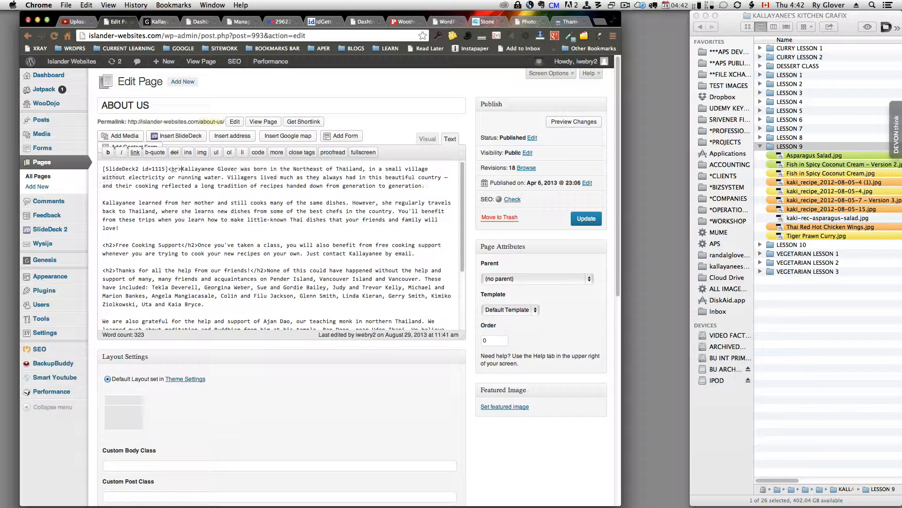
pyautogui.click(583, 220)
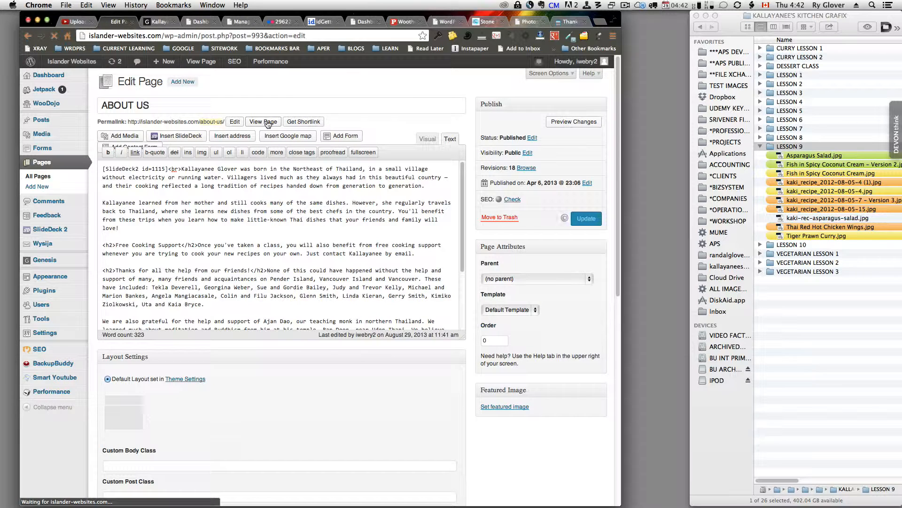
pyautogui.click(268, 121)
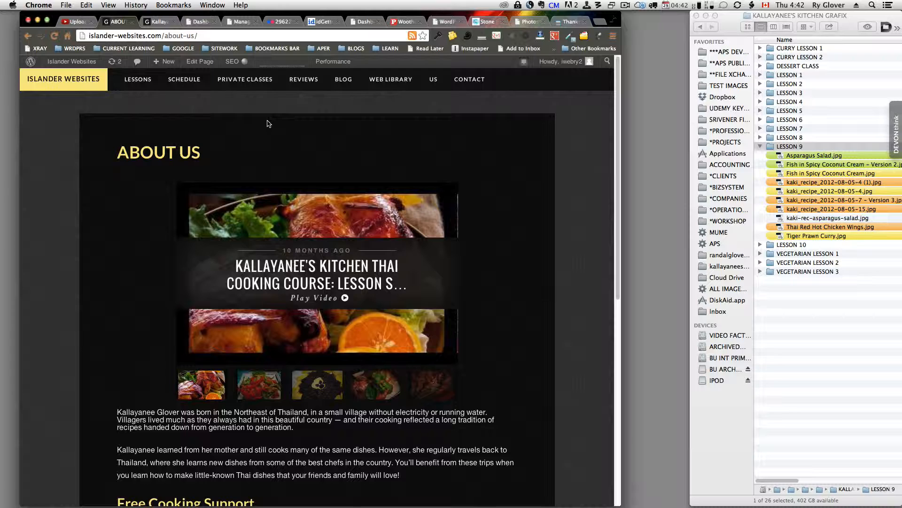
# Add </br> after the <br> tag in the ABOUT US page, update it, and check the live page's spacing
pyautogui.click(197, 63)
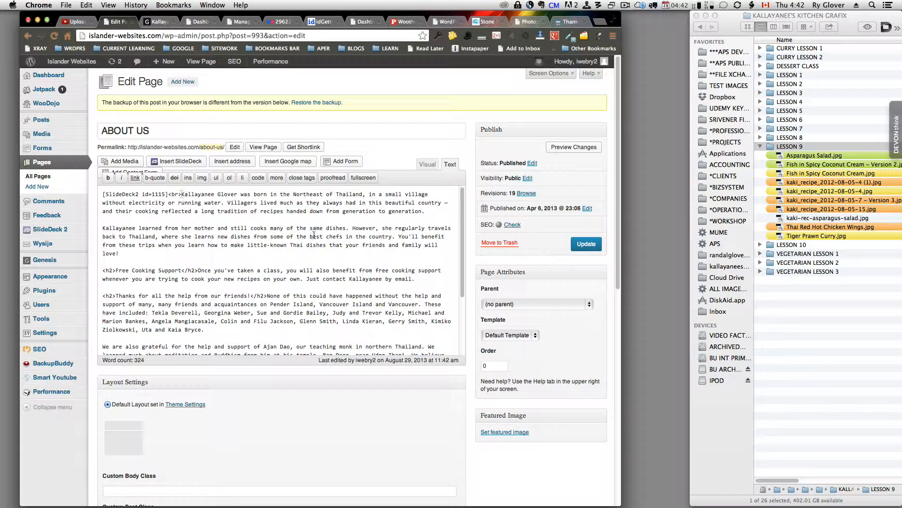
pyautogui.write('</br')
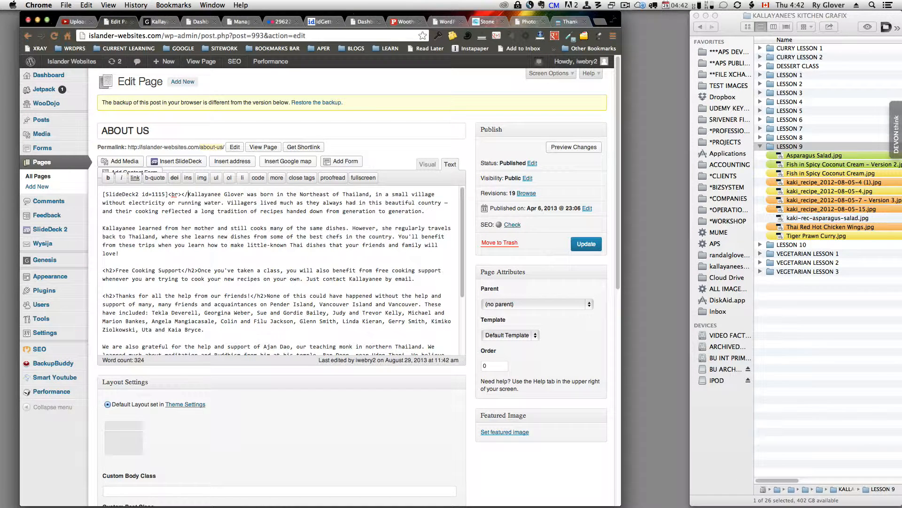
pyautogui.write('>')
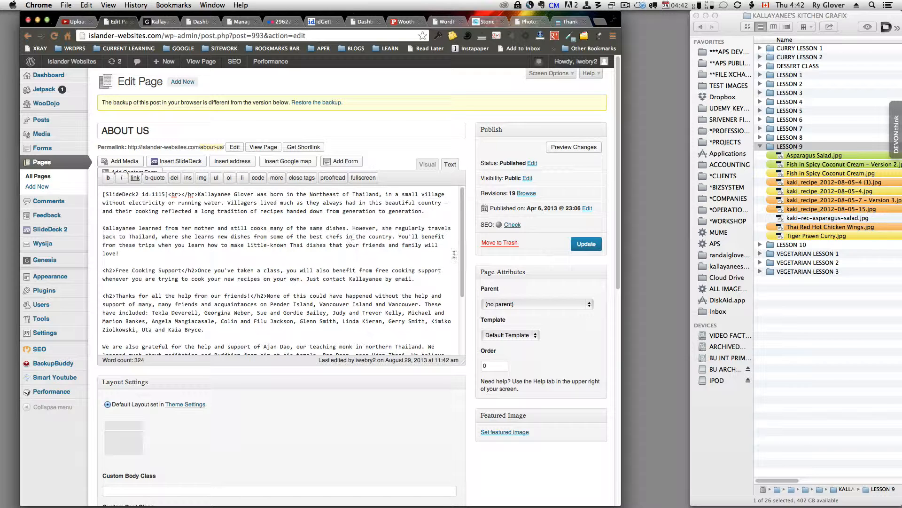
pyautogui.click(591, 248)
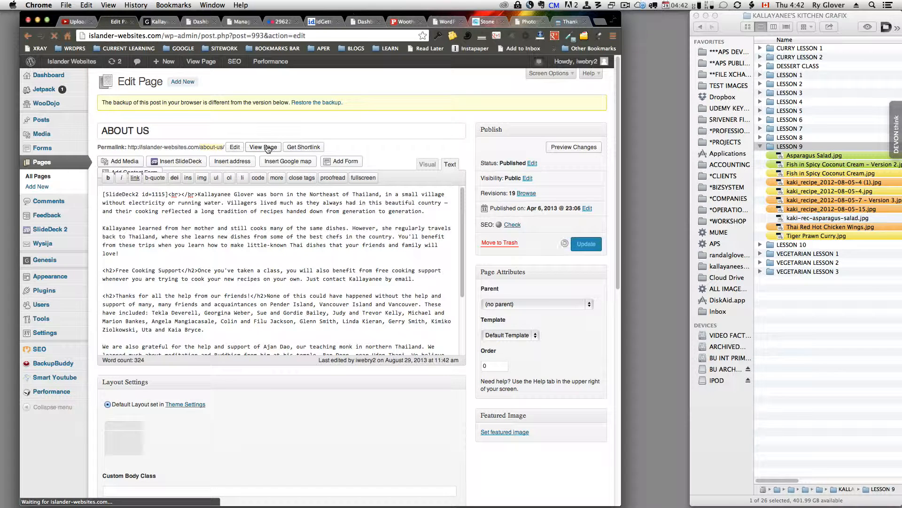
pyautogui.click(265, 147)
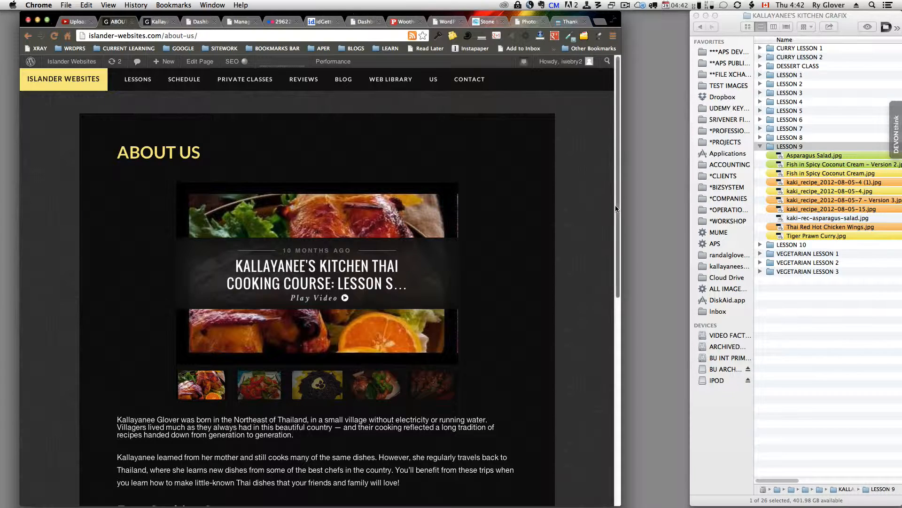
pyautogui.moveTo(617, 209); pyautogui.dragTo(614, 183)
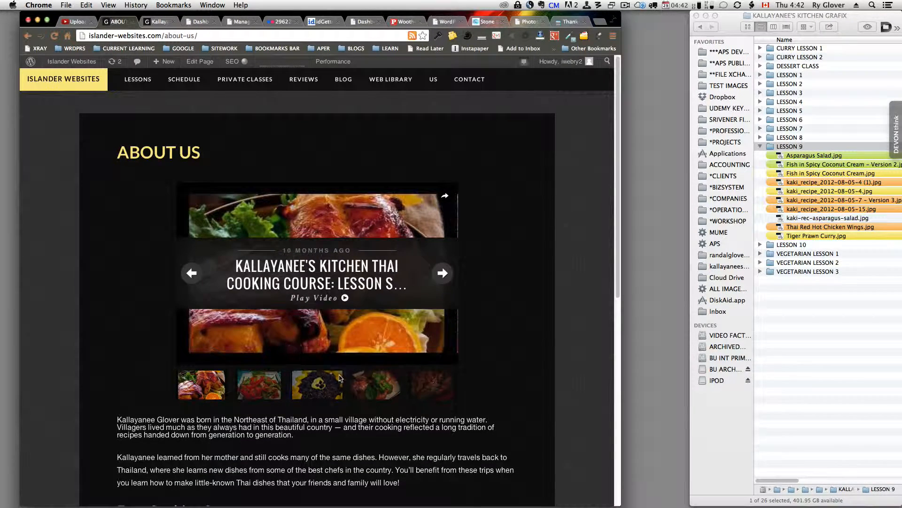
# Add the parameter ress=1 to the [SlideDeck2 id=1115] shortcode in the ABOUT US page and update the page
pyautogui.click(197, 62)
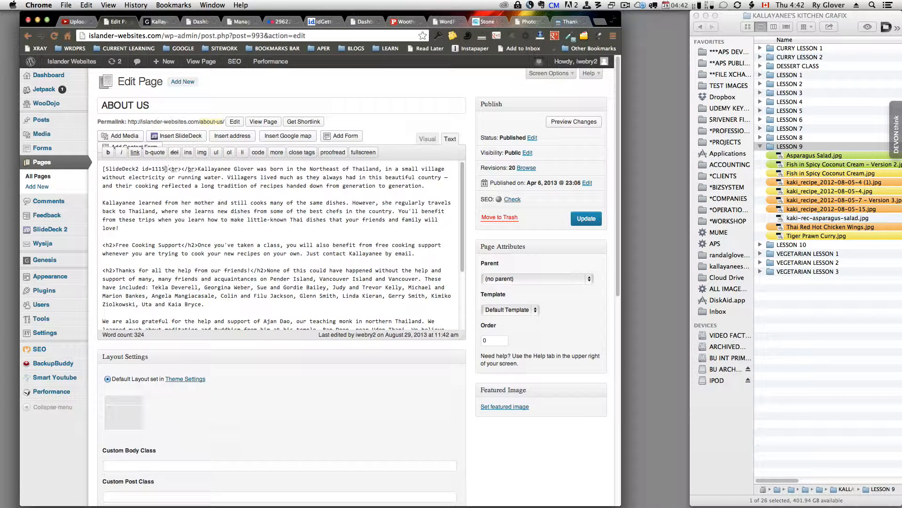
pyautogui.write('ress')
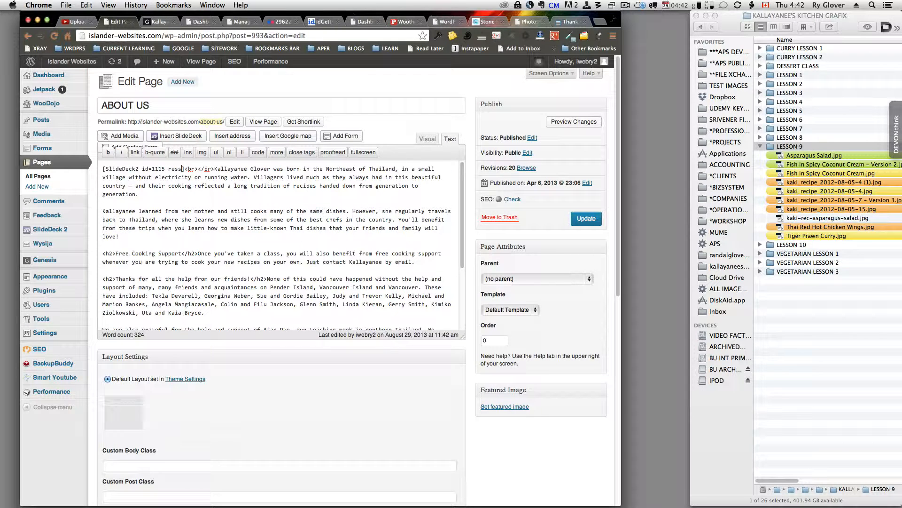
pyautogui.write('=1')
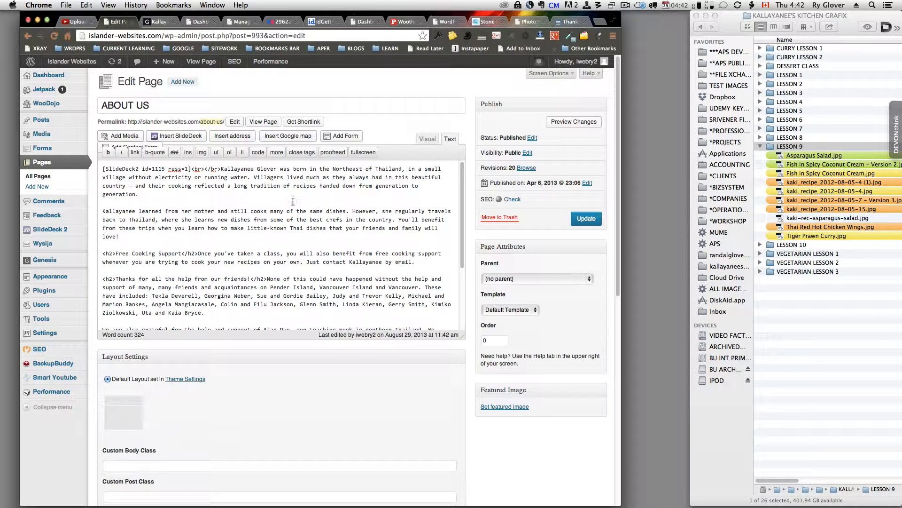
pyautogui.click(590, 218)
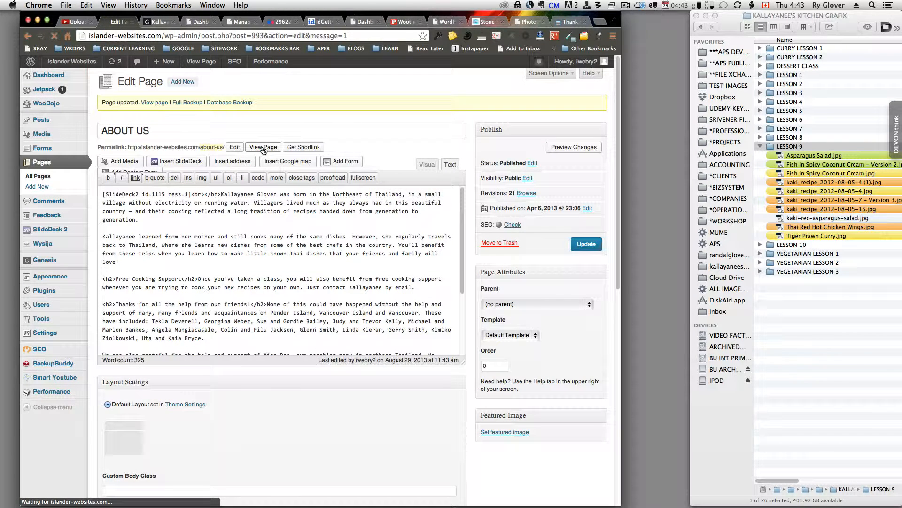
# View the live ABOUT US page and check the slider and the spacing above the text
pyautogui.click(263, 147)
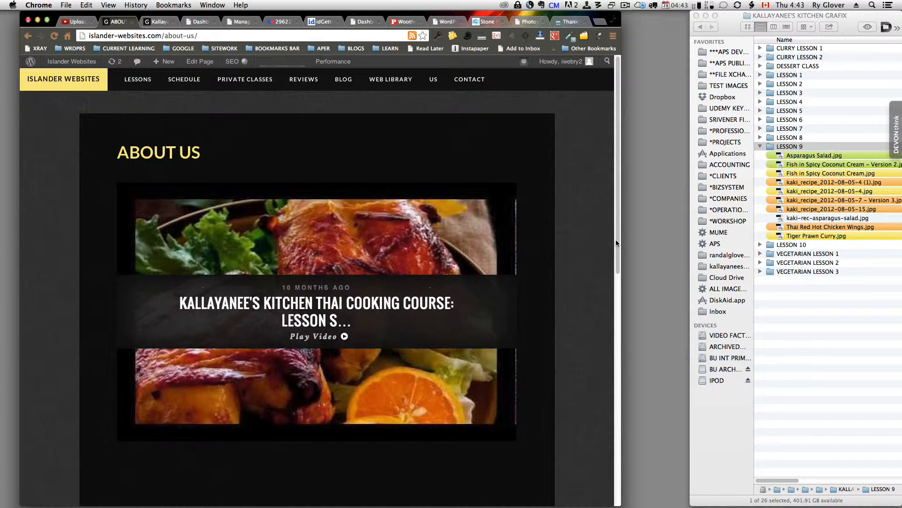
pyautogui.scroll(-5, 615, 242)
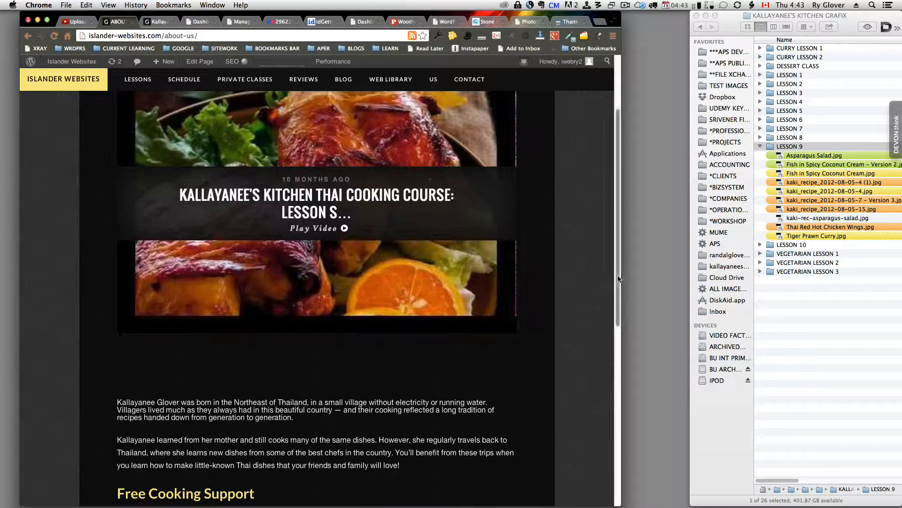
pyautogui.moveTo(618, 273); pyautogui.dragTo(618, 259)
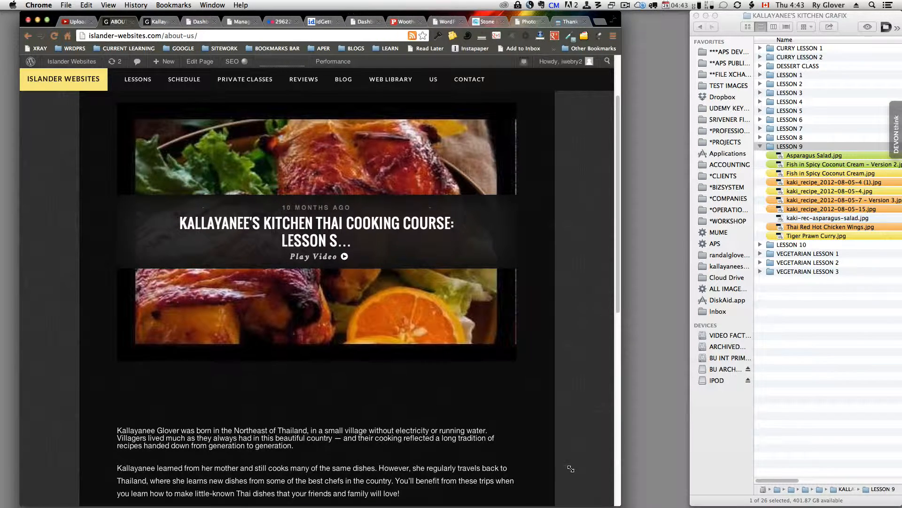
# Test the ABOUT US slider's responsiveness by shrinking the browser window to about half its width and enlarging it again
pyautogui.moveTo(570, 468); pyautogui.dragTo(340, 383)
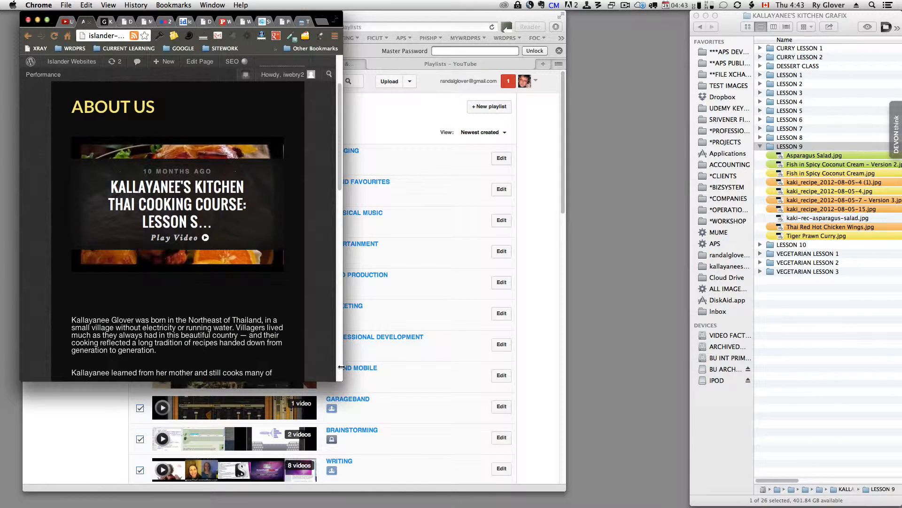
pyautogui.moveTo(385, 374); pyautogui.dragTo(620, 428)
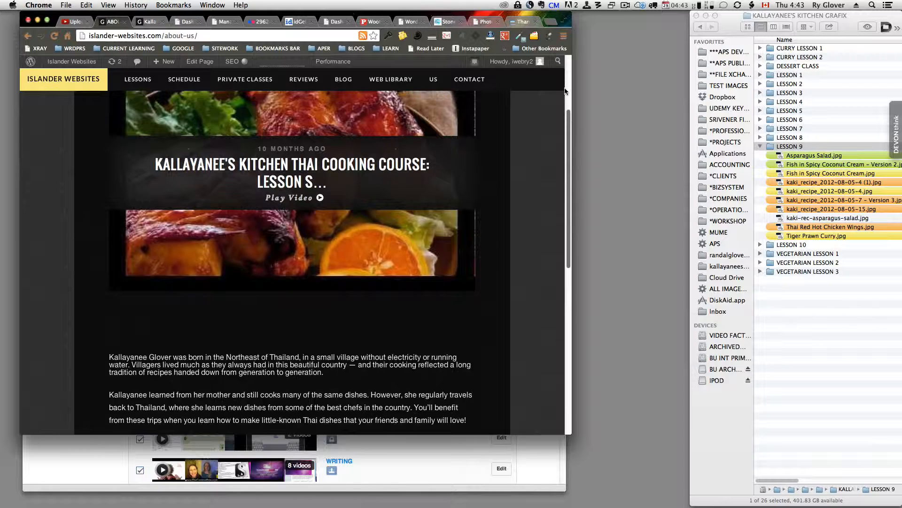
pyautogui.scroll(5, 565, 92)
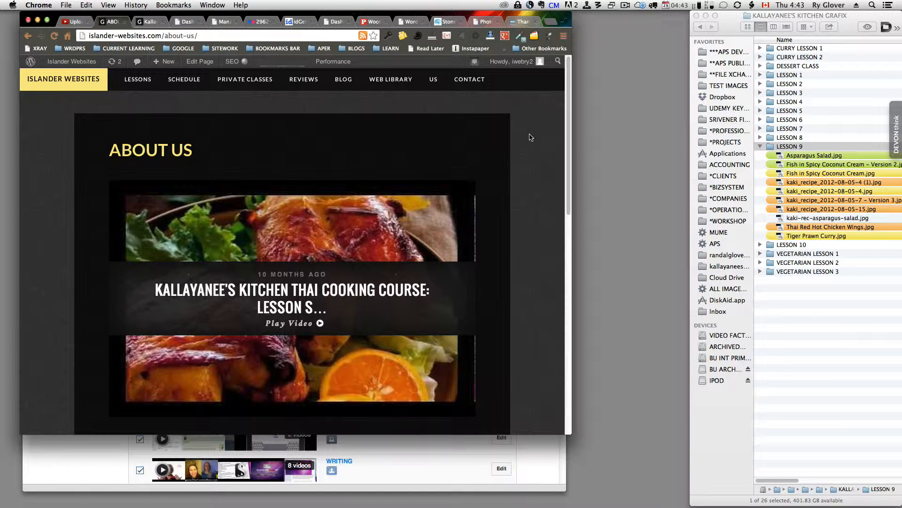